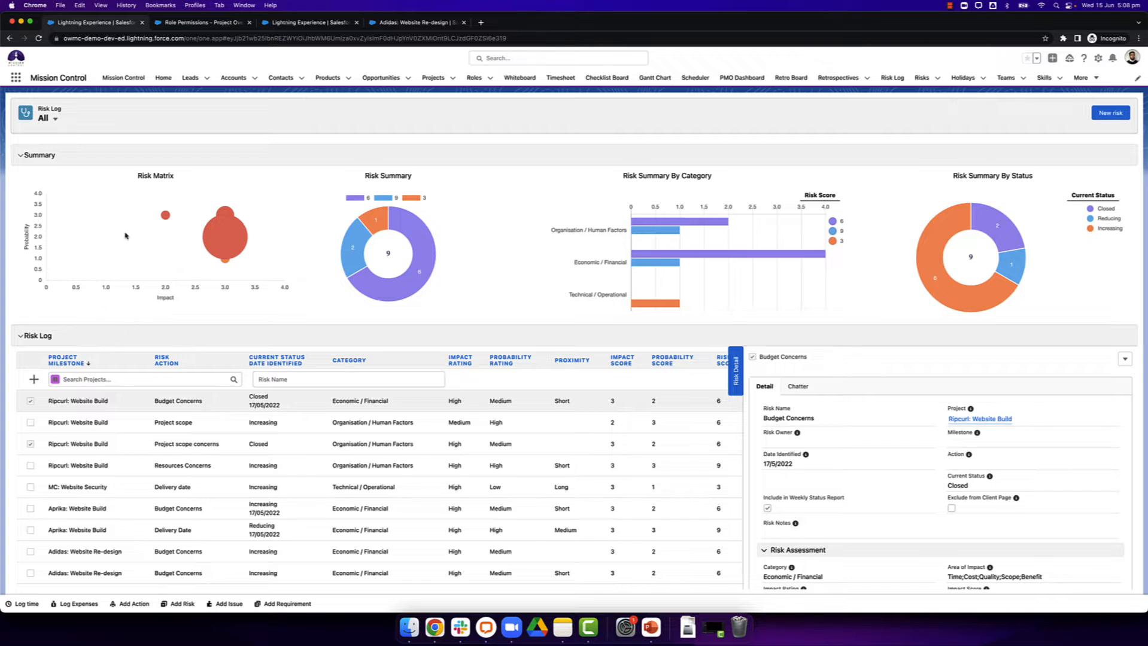
Step: View the overall Risk Log, and open the risk log of the Adidas: Website Re-design project
left_click(891, 78)
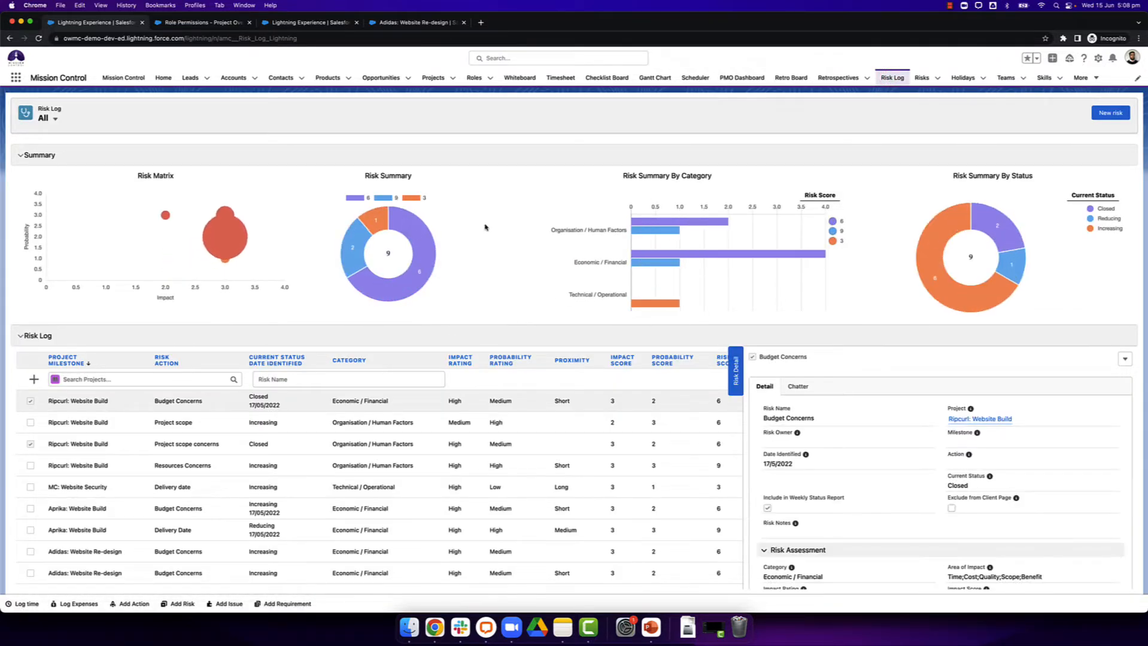
left_click(434, 78)
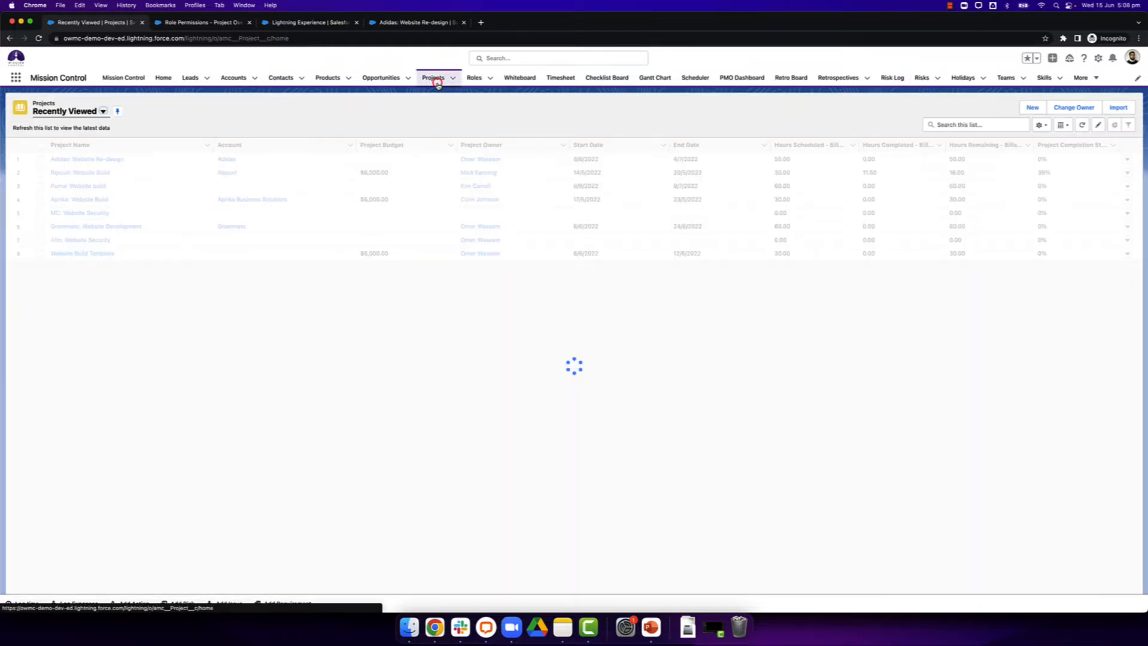
left_click(88, 159)
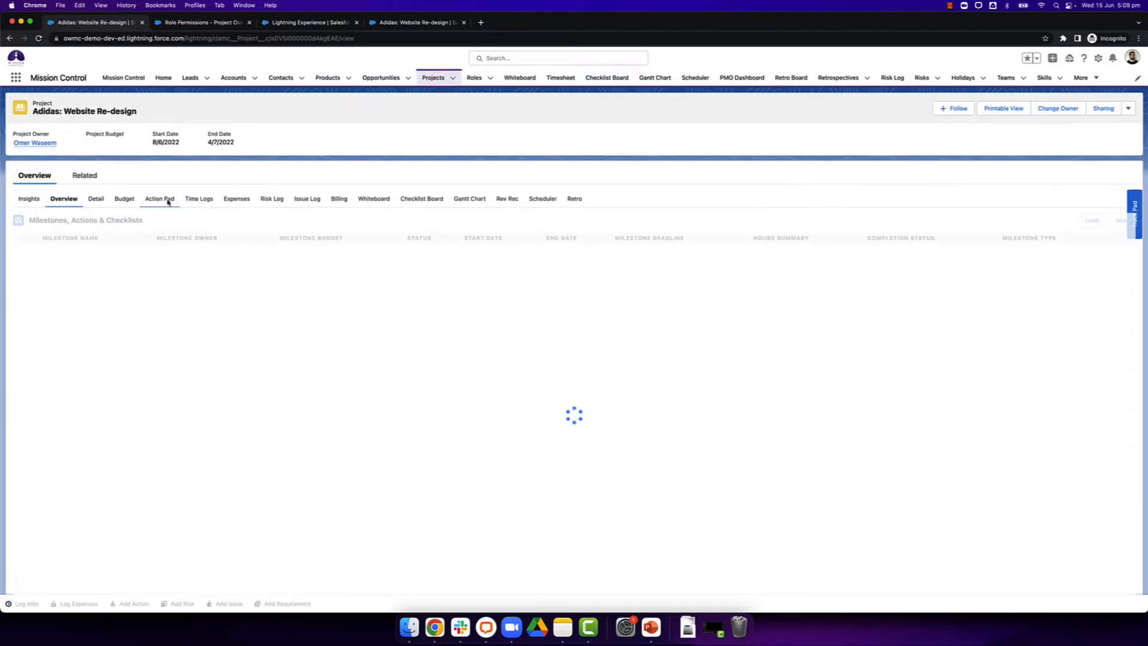
left_click(270, 199)
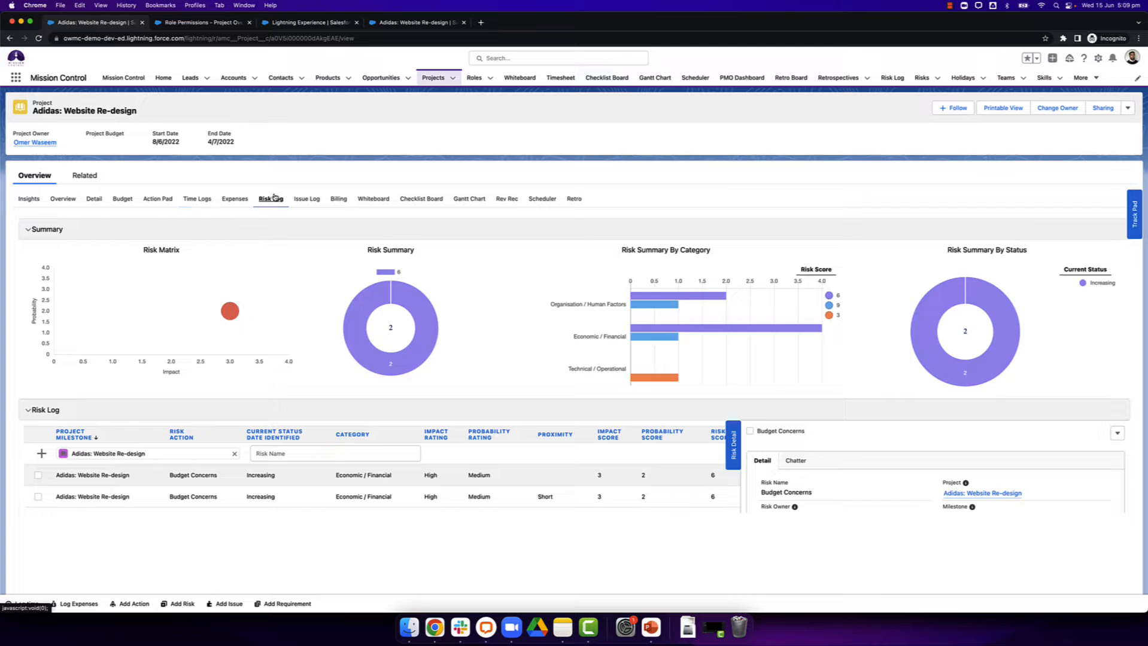
Step: Show the Roles list with the Role Permissions - Project Overview Page list view
left_click(207, 23)
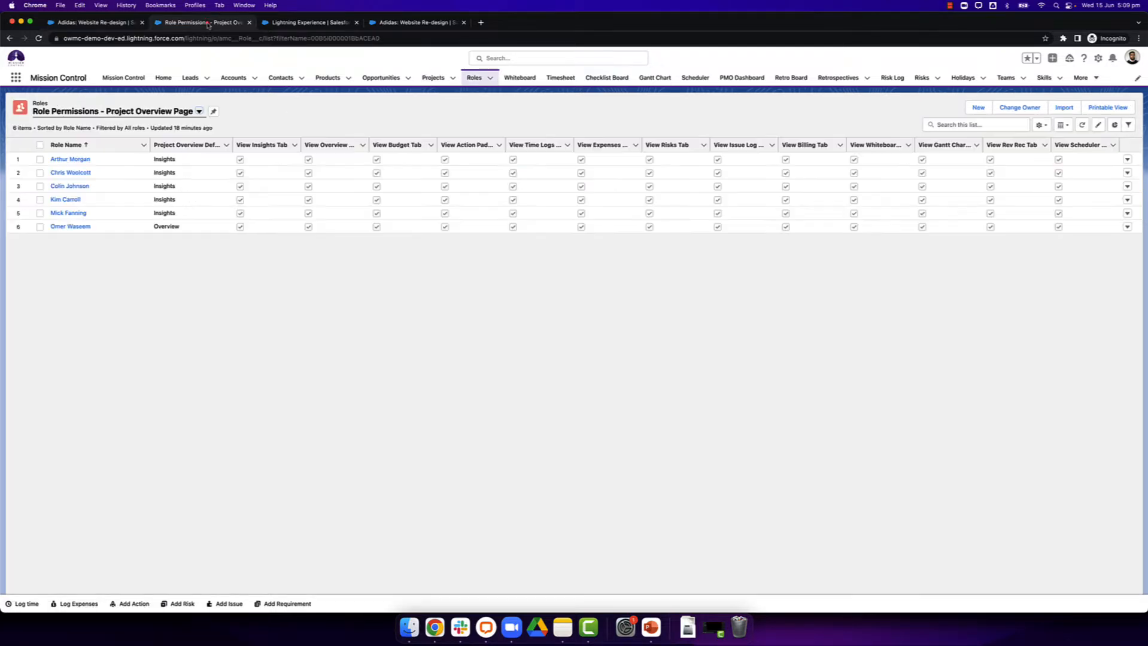
left_click(473, 78)
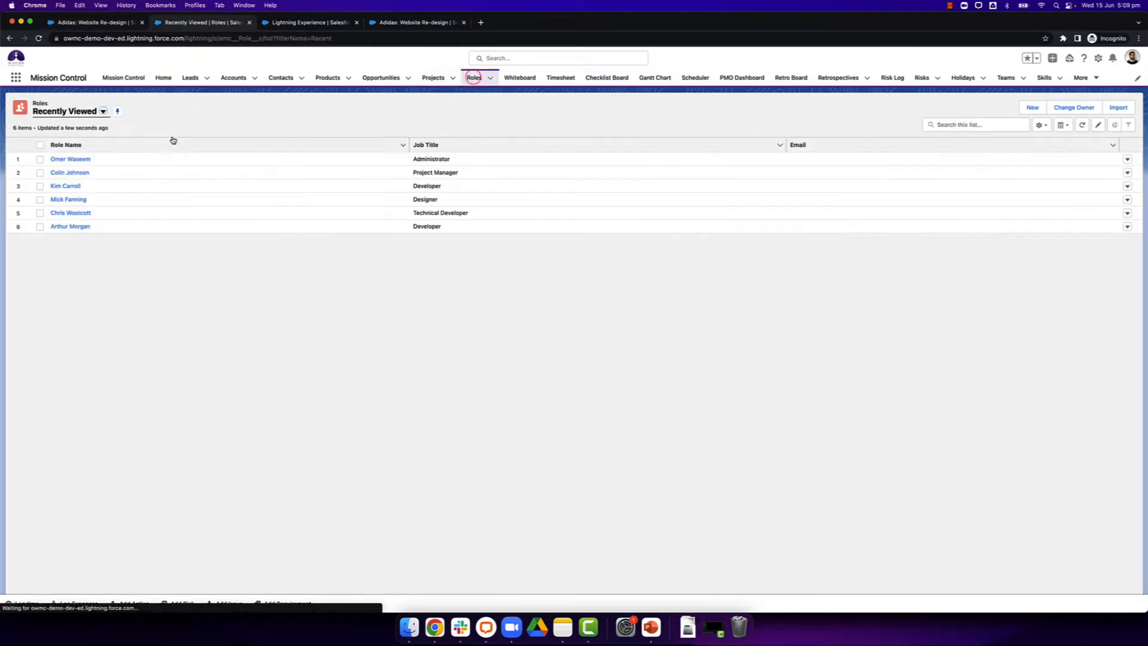
left_click(97, 111)
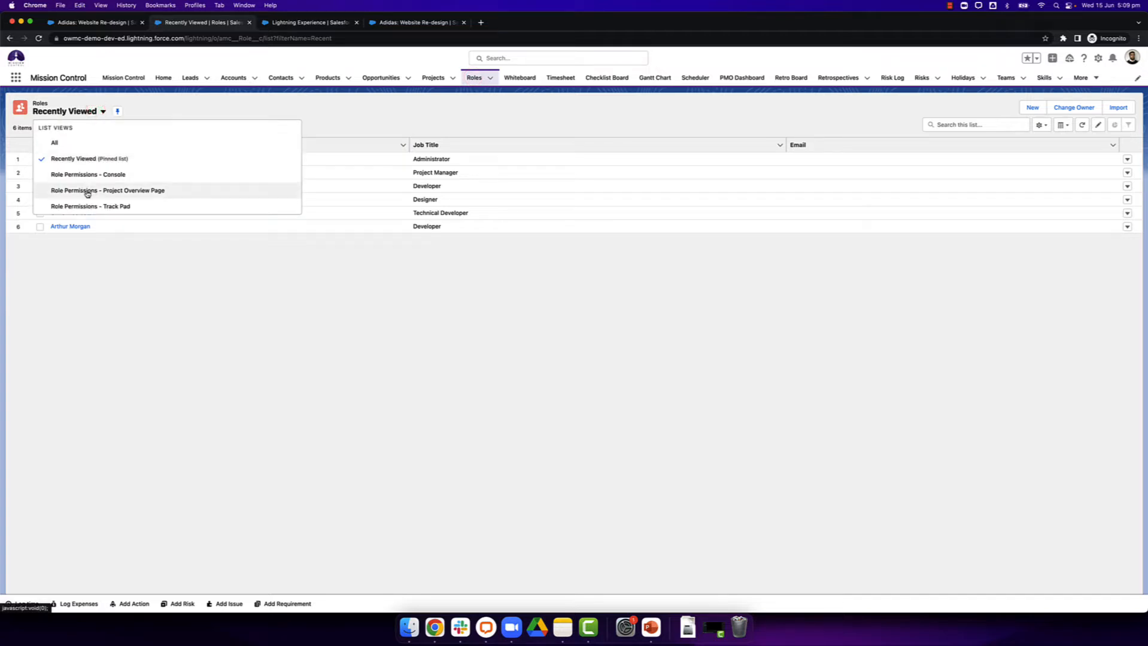
left_click(112, 193)
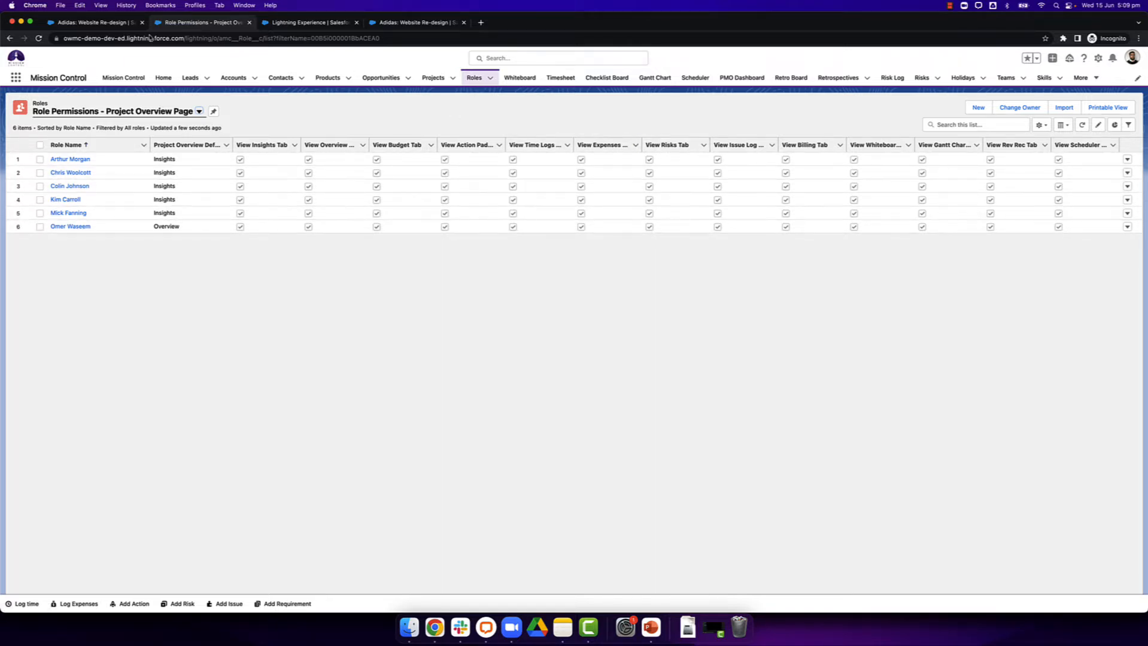
Step: Return to the overall Risk Log and look through its available list filters, keeping All
left_click(99, 24)
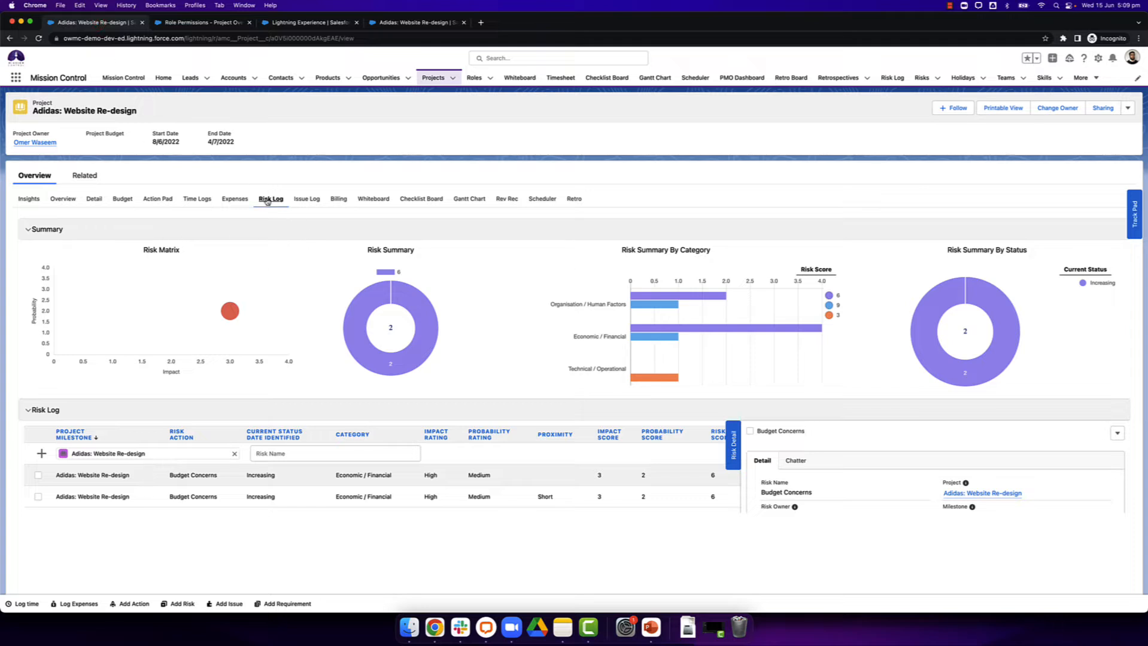
left_click(894, 79)
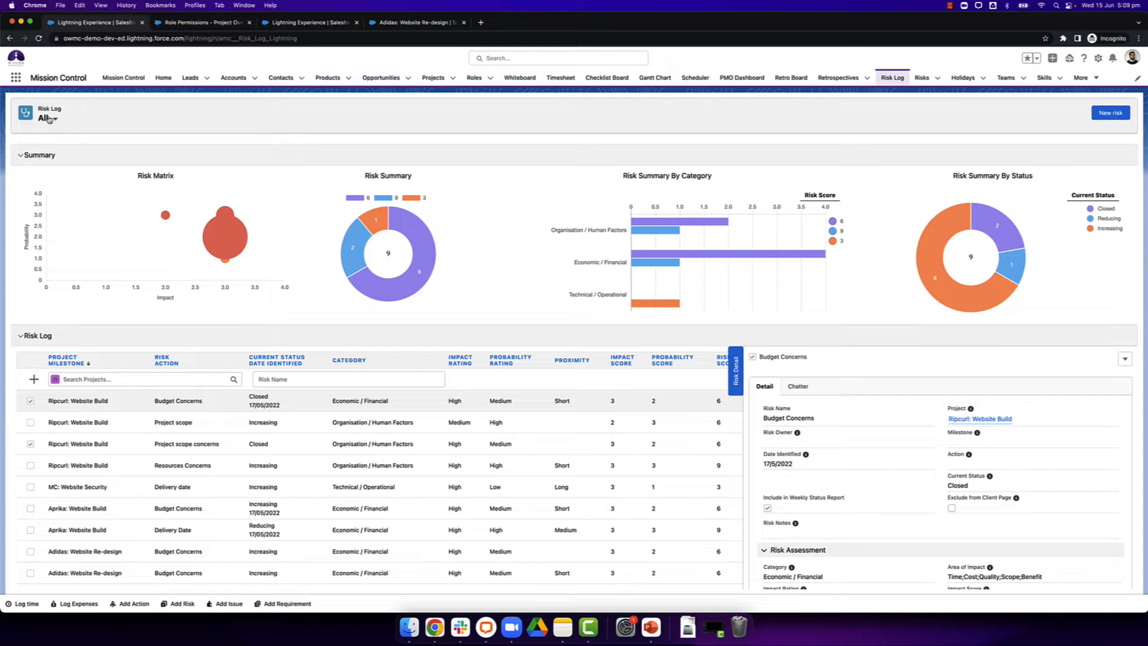
left_click(49, 119)
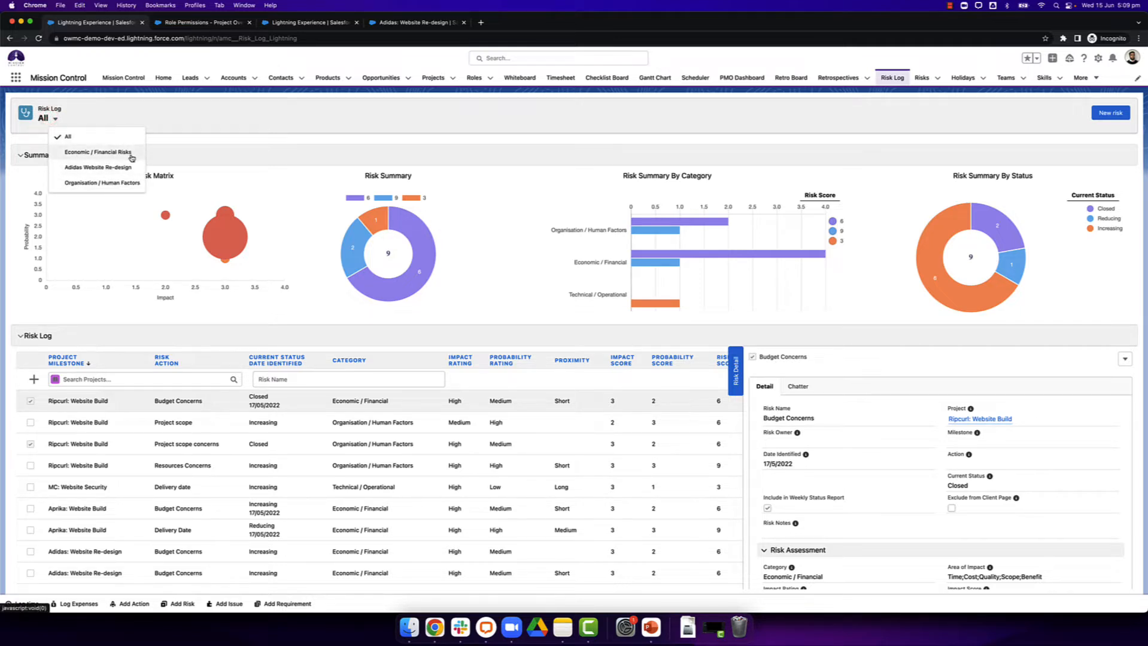
left_click(181, 139)
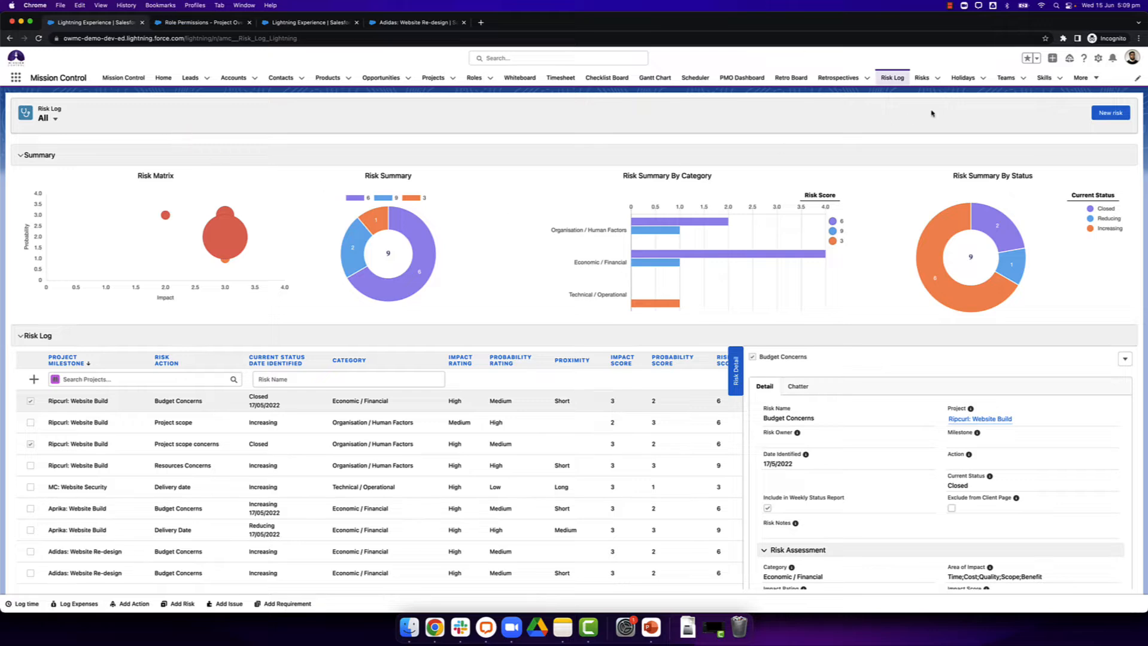
left_click(1106, 115)
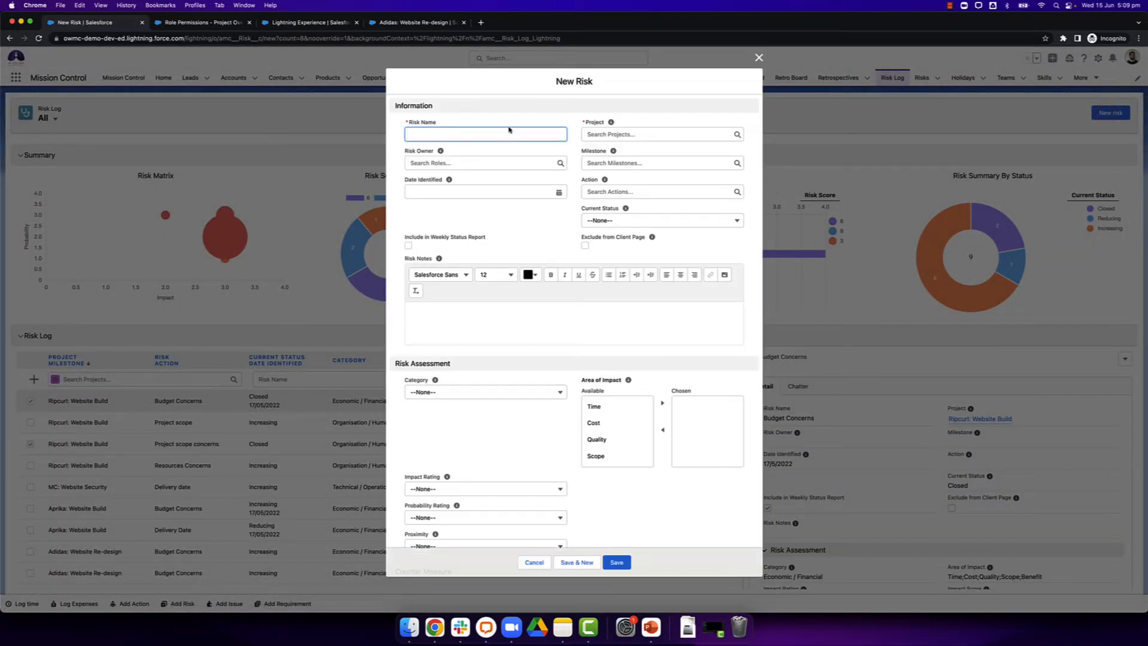
left_click(496, 129)
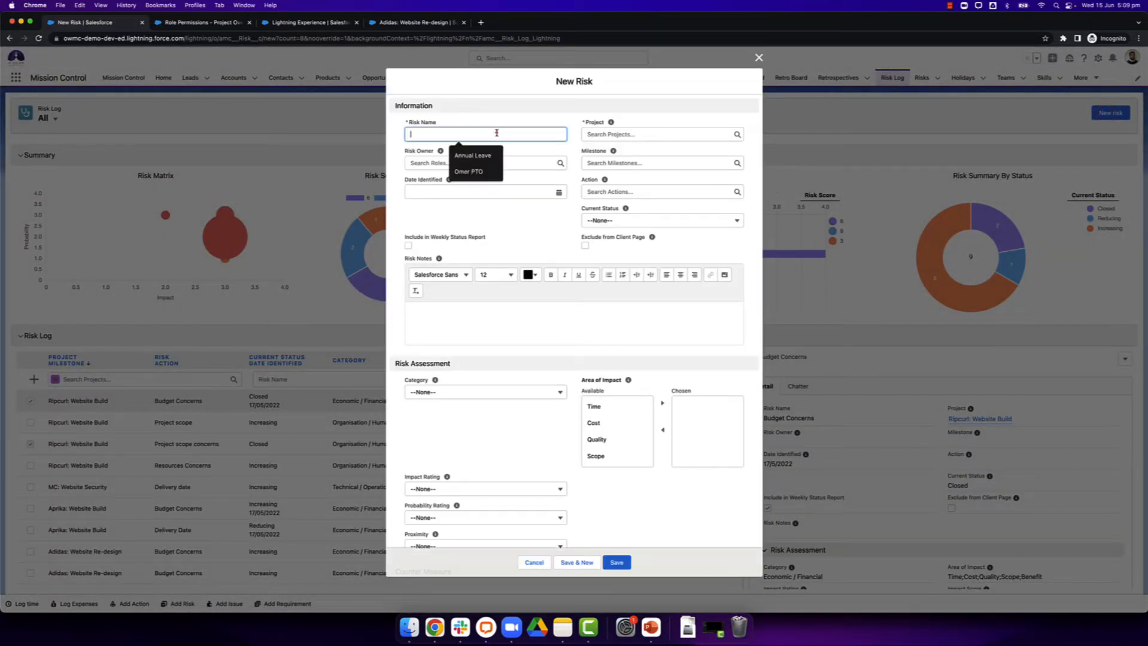
left_click(540, 559)
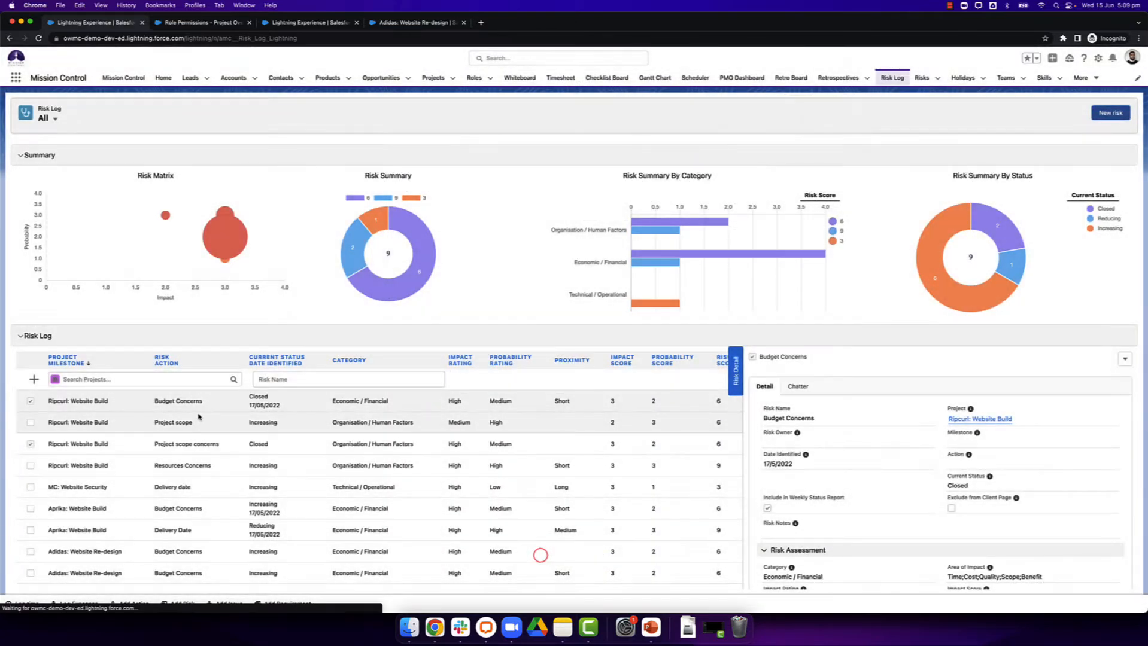
Step: Add a risk named Delivery Date concern to the Ripcurl: Website Build project directly in the risk log
left_click(100, 379)
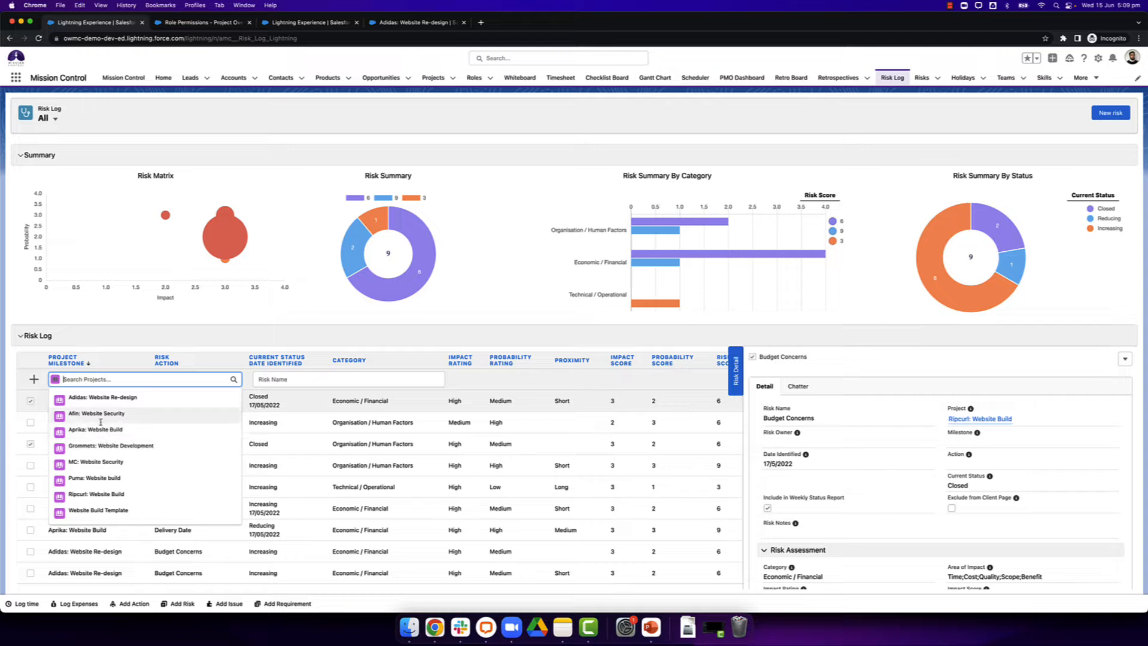
left_click(108, 493)
left_click(301, 378)
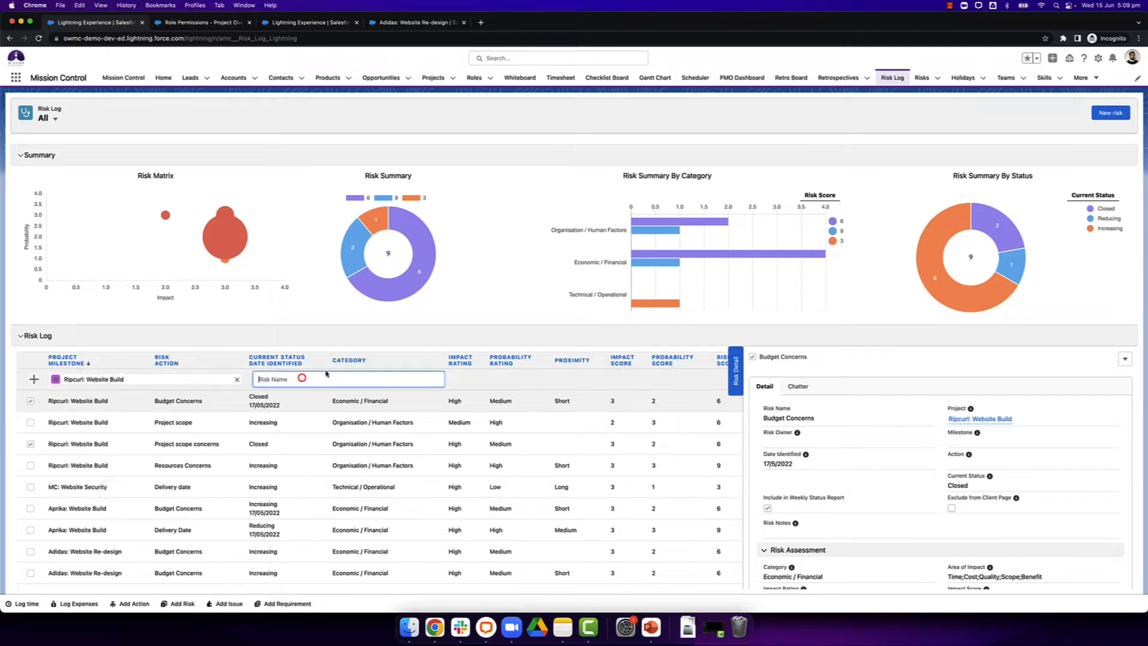
type("Delivery Date concern")
left_click(35, 379)
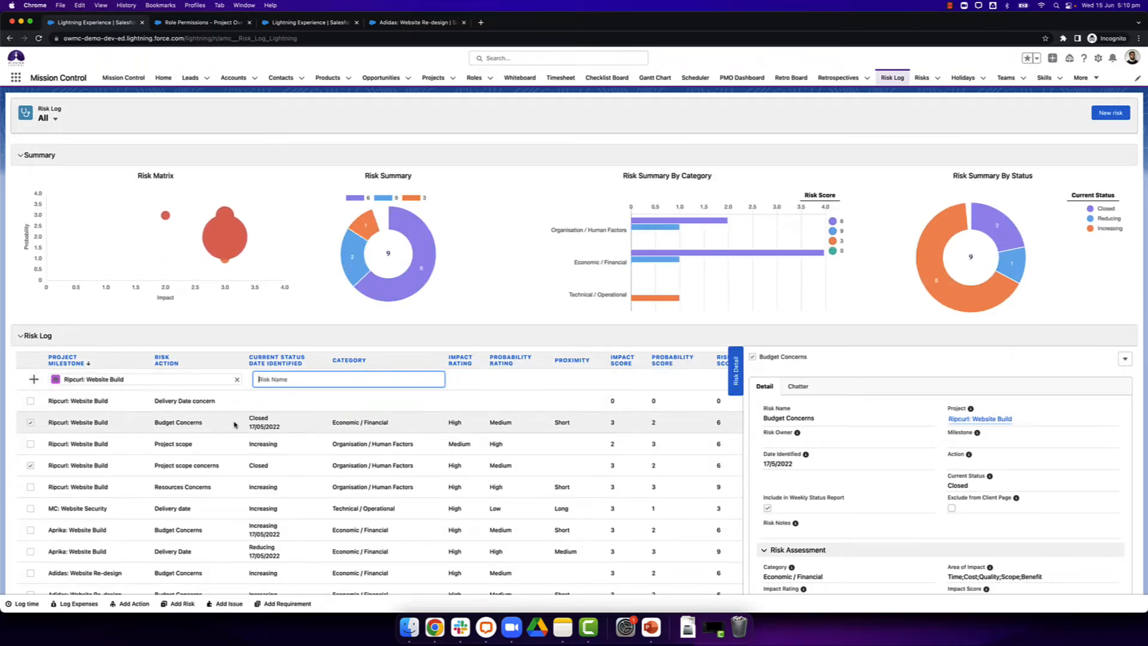
Step: View the Delivery Date concern risk's details, and collapse and reopen the Risk Detail pane
left_click(256, 400)
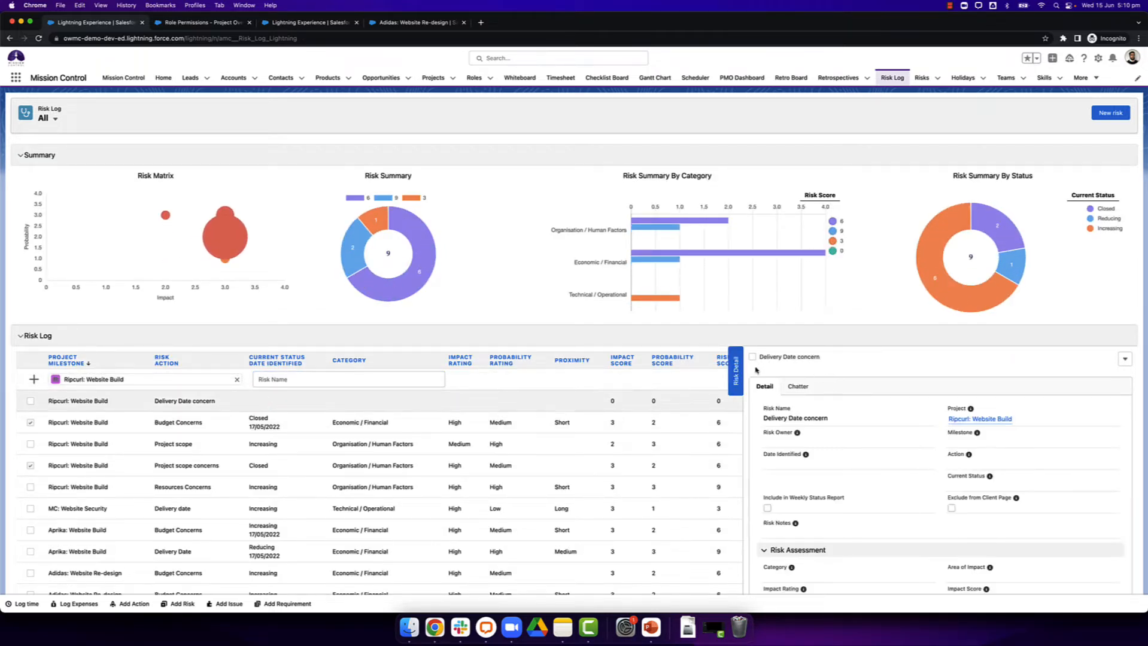
left_click(735, 371)
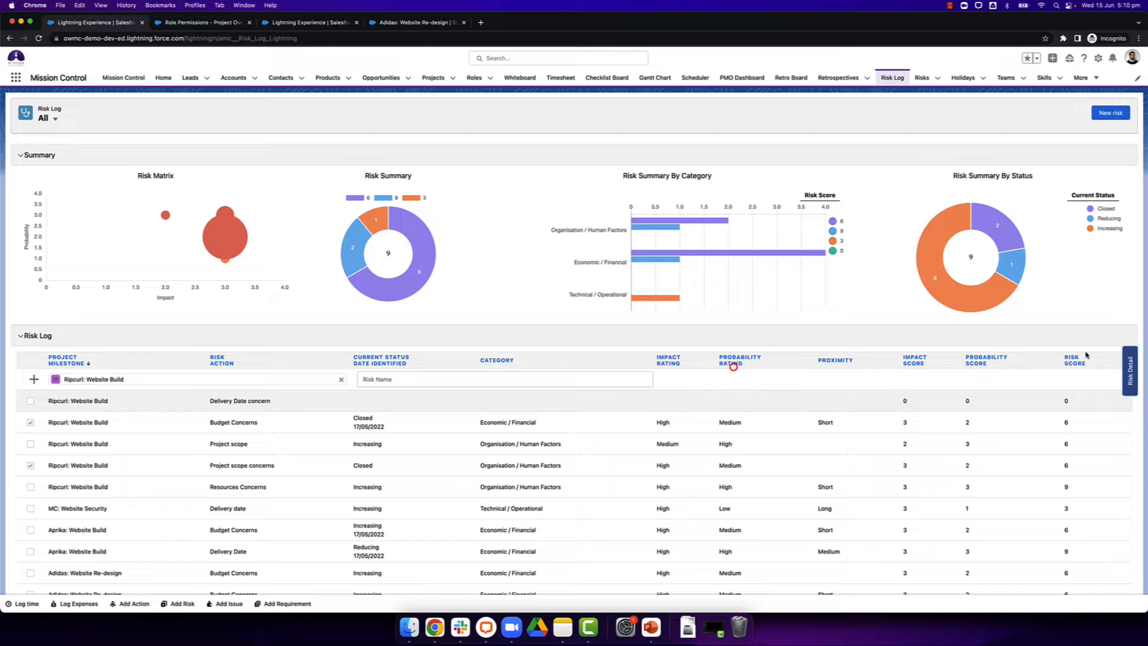
left_click(1127, 366)
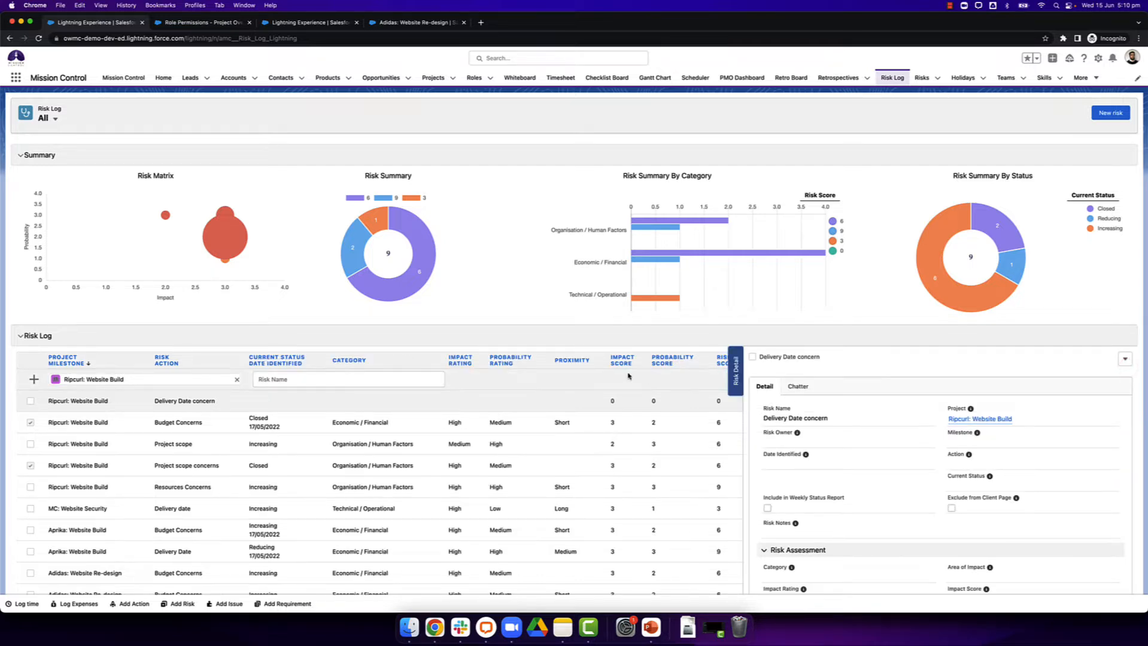
Step: Review the Project scope risk's Chatter feed and its detail fields
left_click(594, 444)
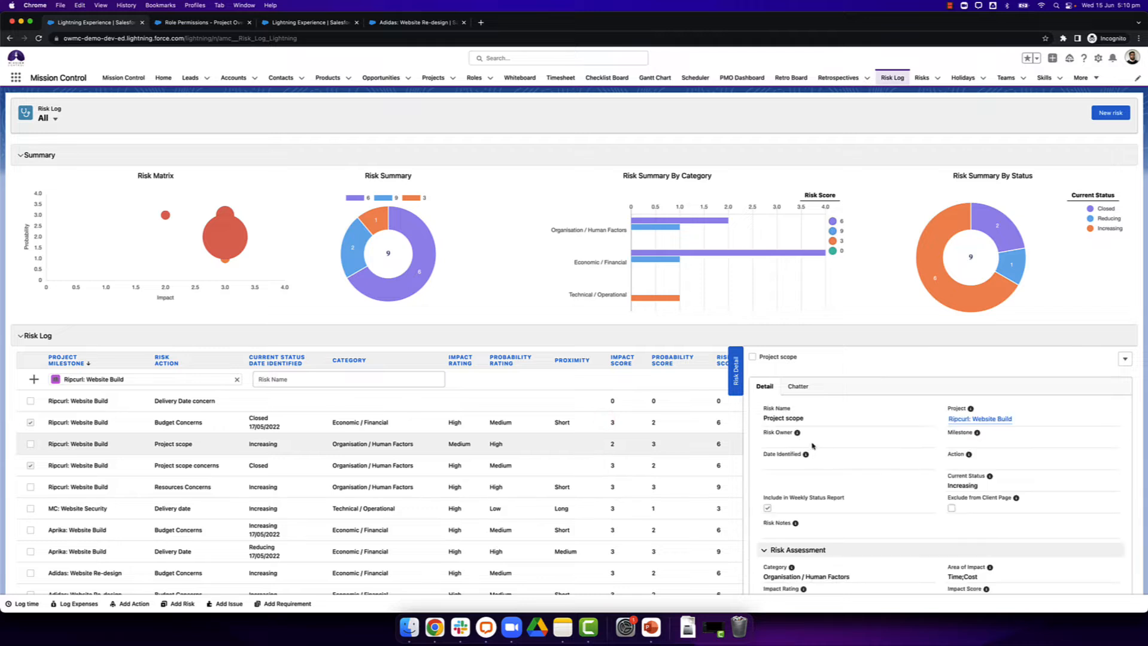
left_click(797, 387)
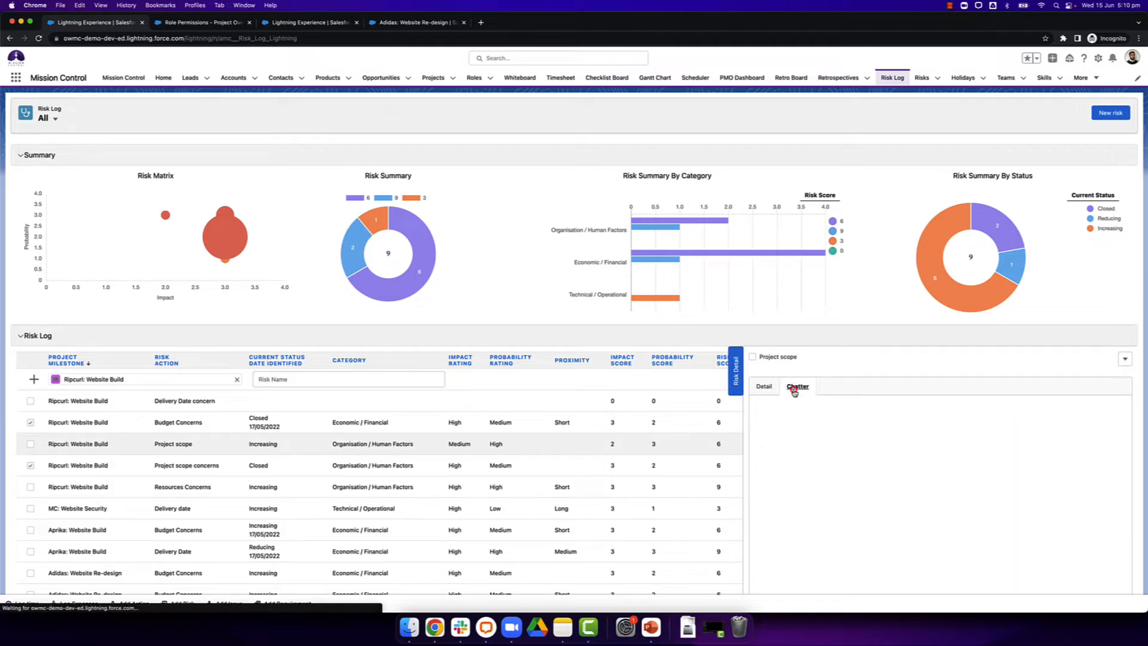
left_click(793, 425)
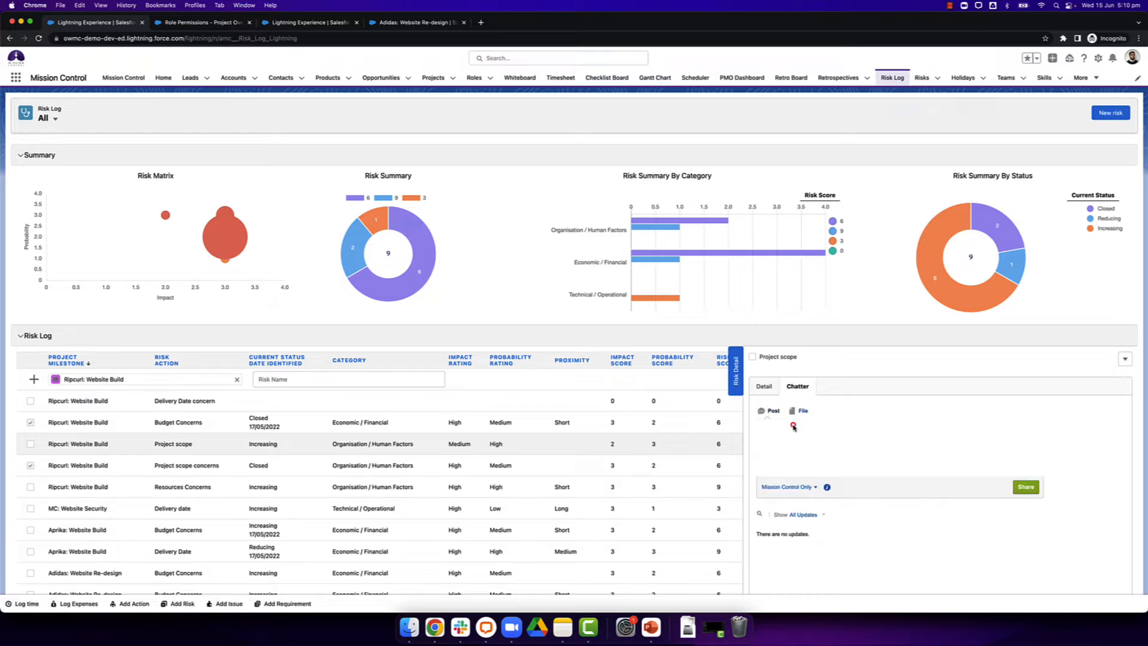
left_click(765, 389)
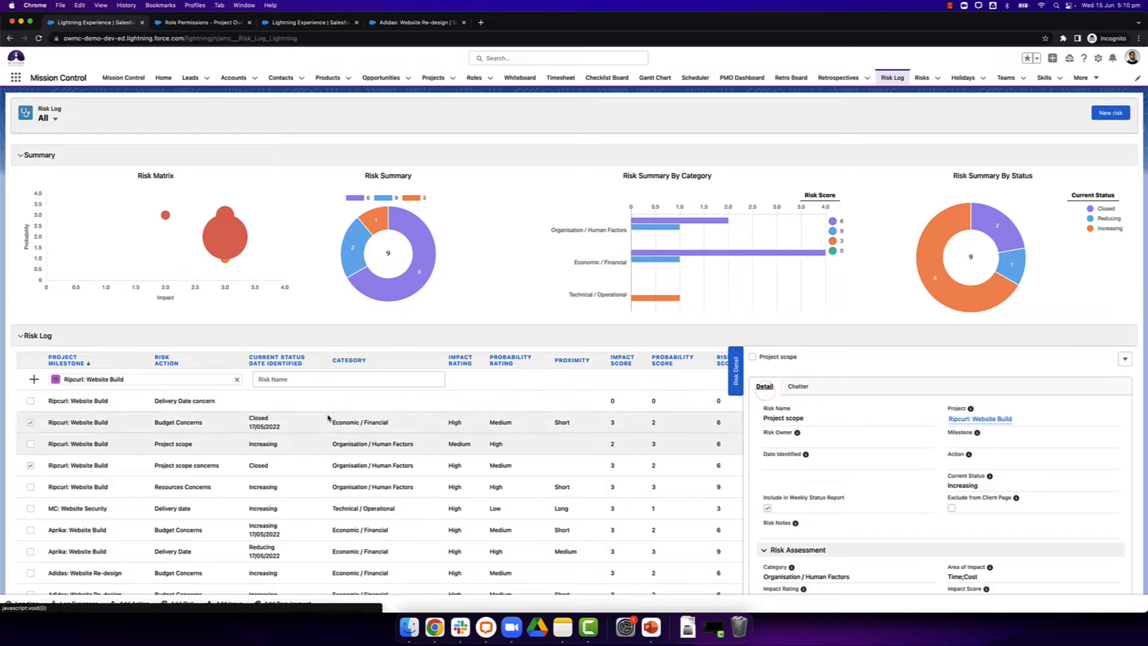
Step: Edit the Delivery Date concern risk, setting its Current Status to Increasing and including it in the weekly status report
double_click(307, 401)
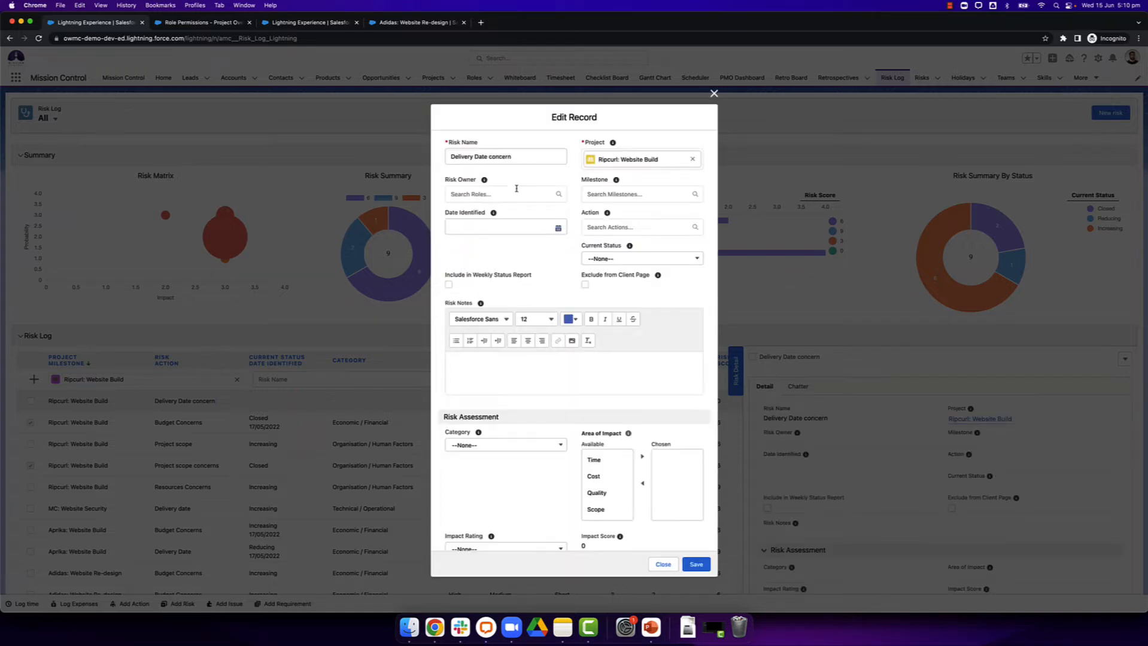
left_click(603, 263)
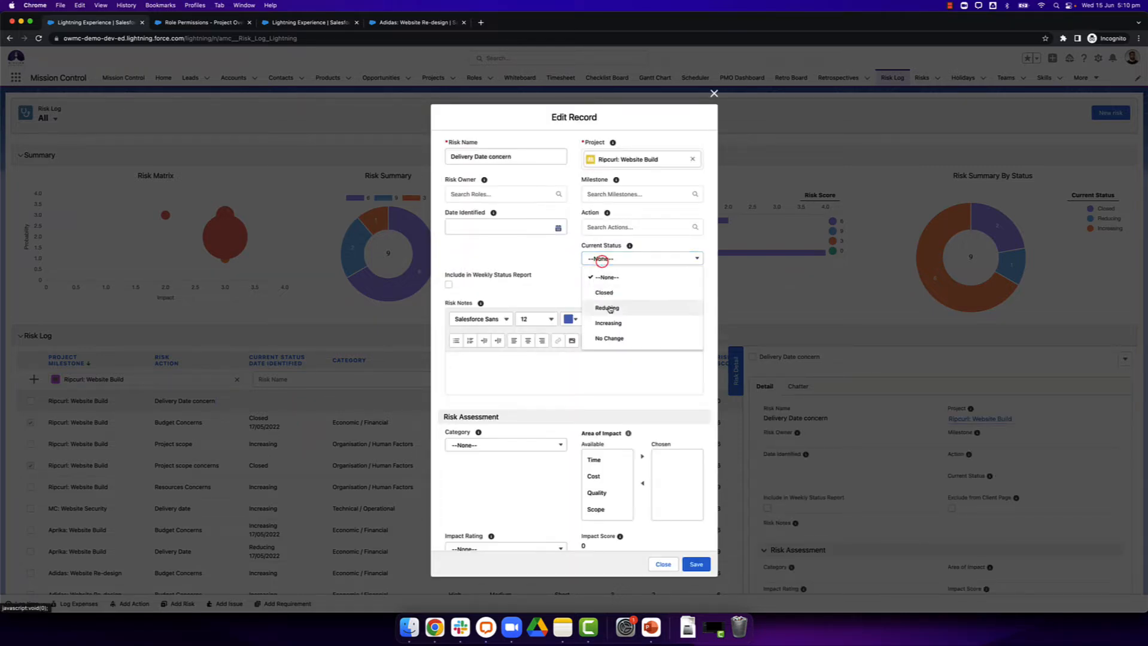
left_click(605, 323)
scroll(541, 226, "down", 3)
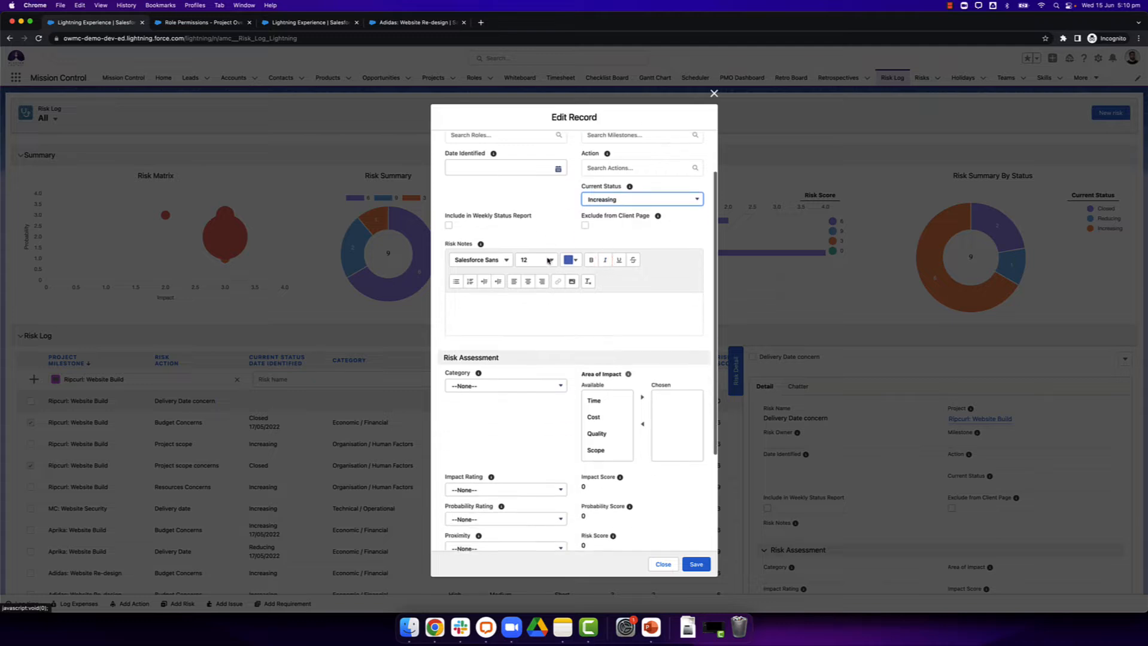
scroll(541, 225, "up", 1)
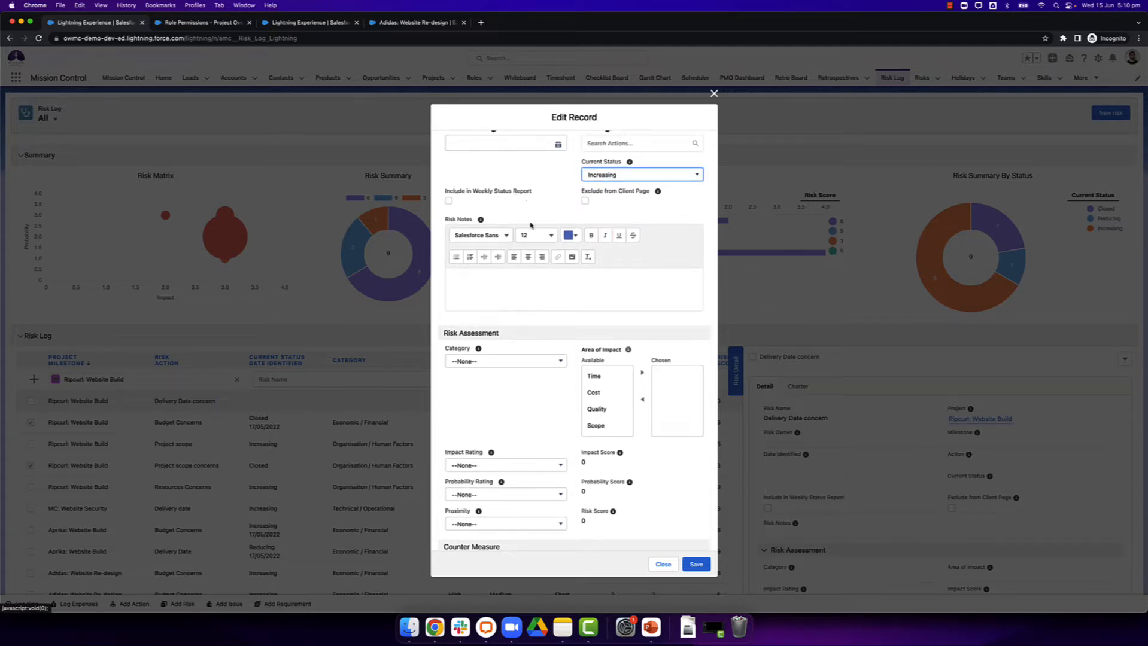
scroll(530, 225, "up", 3)
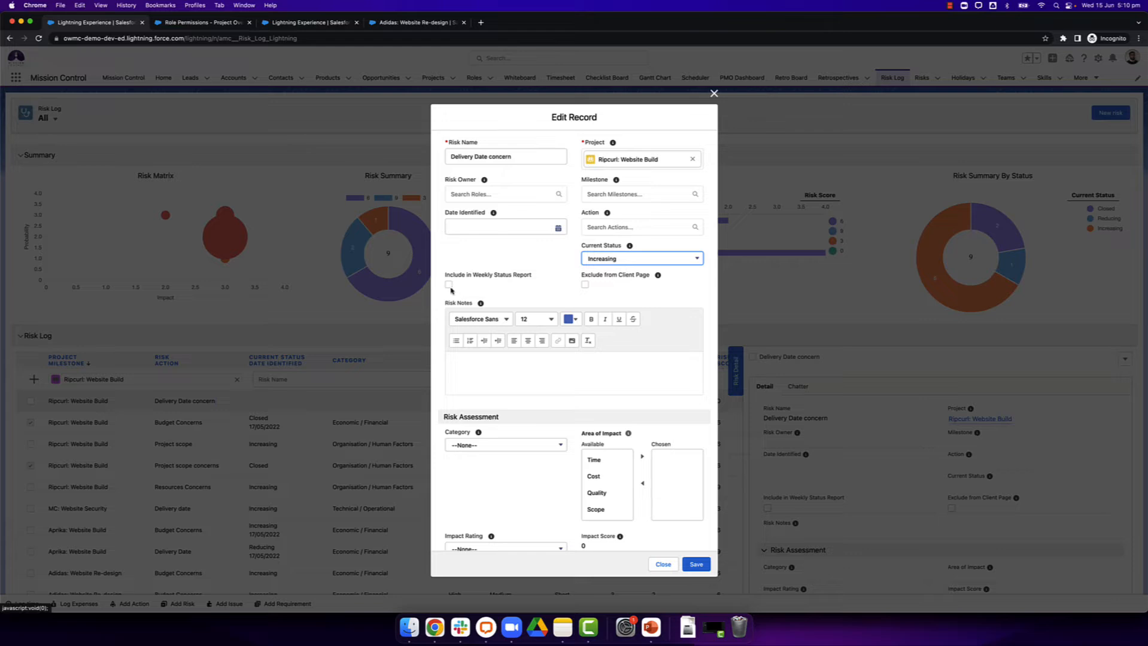
left_click(448, 285)
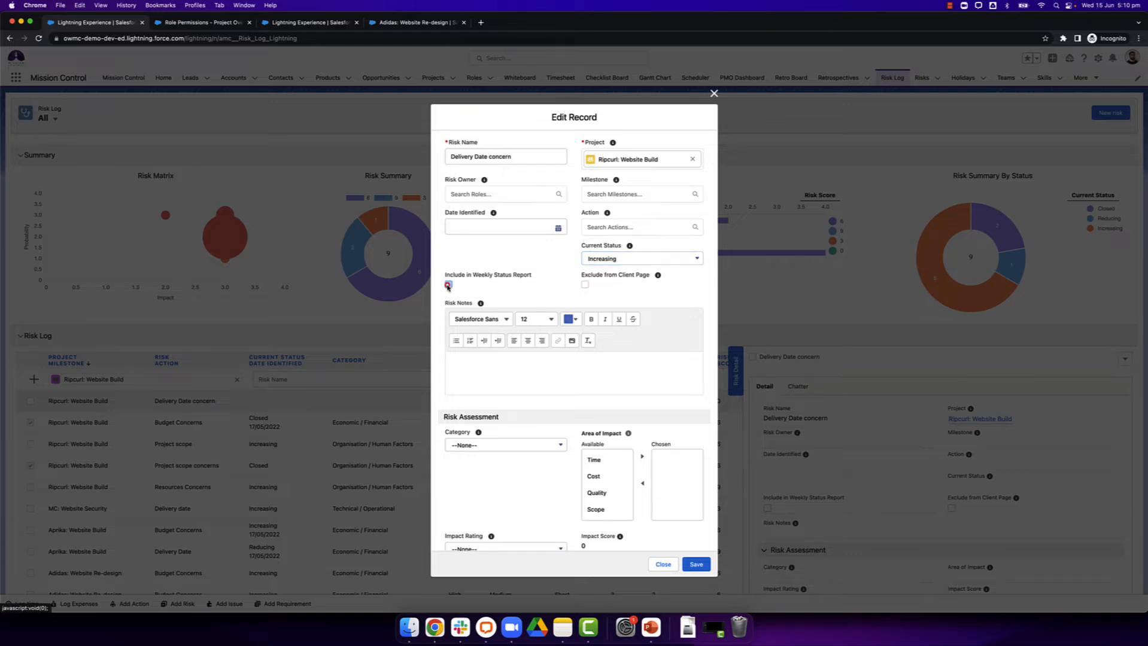
Step: Set the Delivery Date concern risk's Category to Organisation / Human Factors and add Time to its Area of Impact
scroll(517, 285, "down", 5)
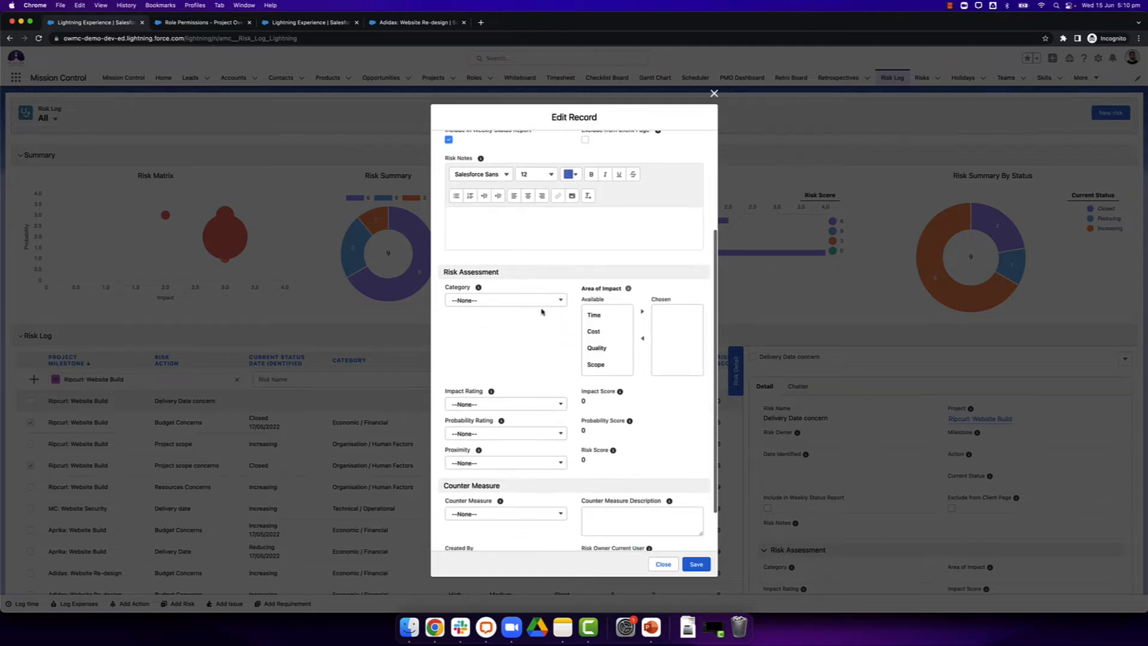
left_click(530, 301)
left_click(508, 380)
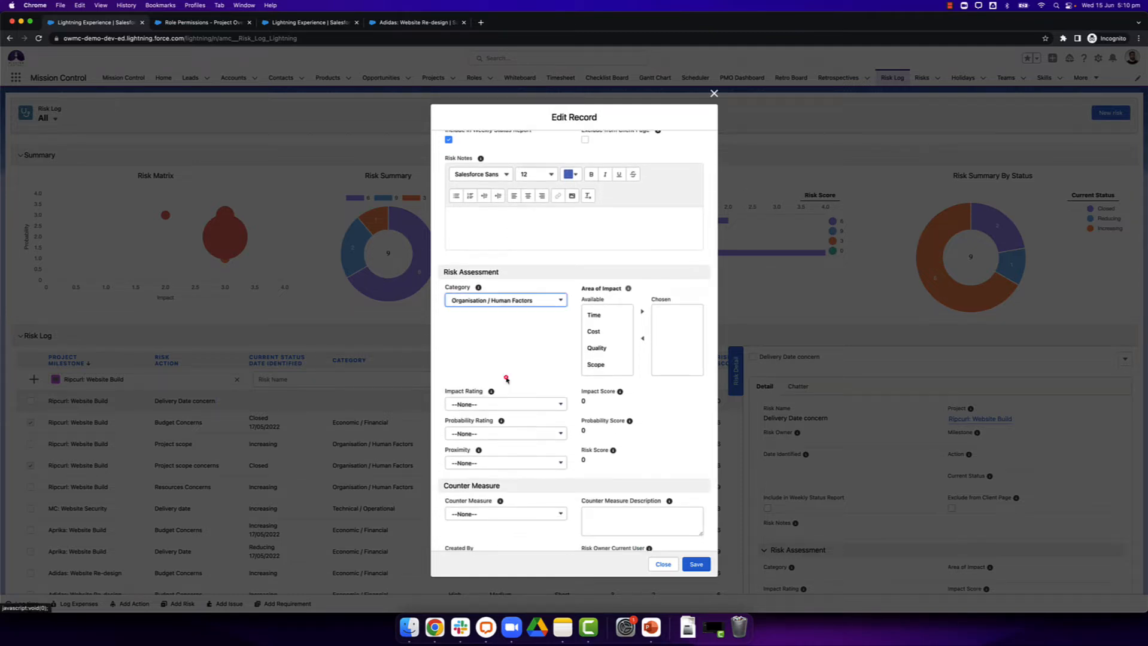
left_click(605, 314)
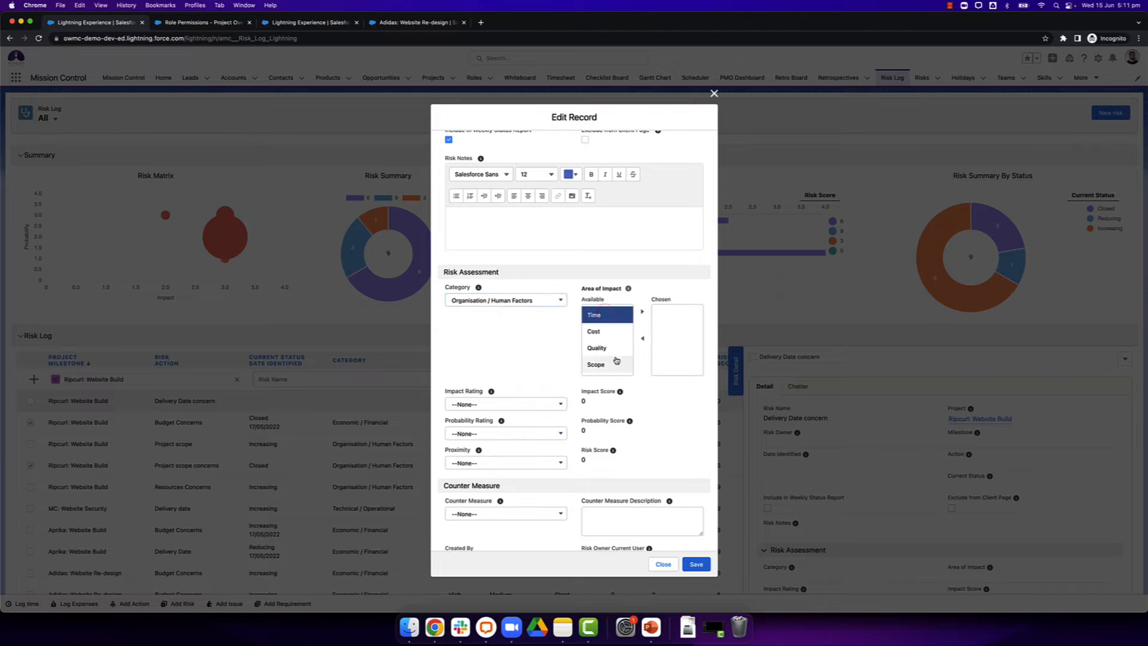
left_click(642, 312)
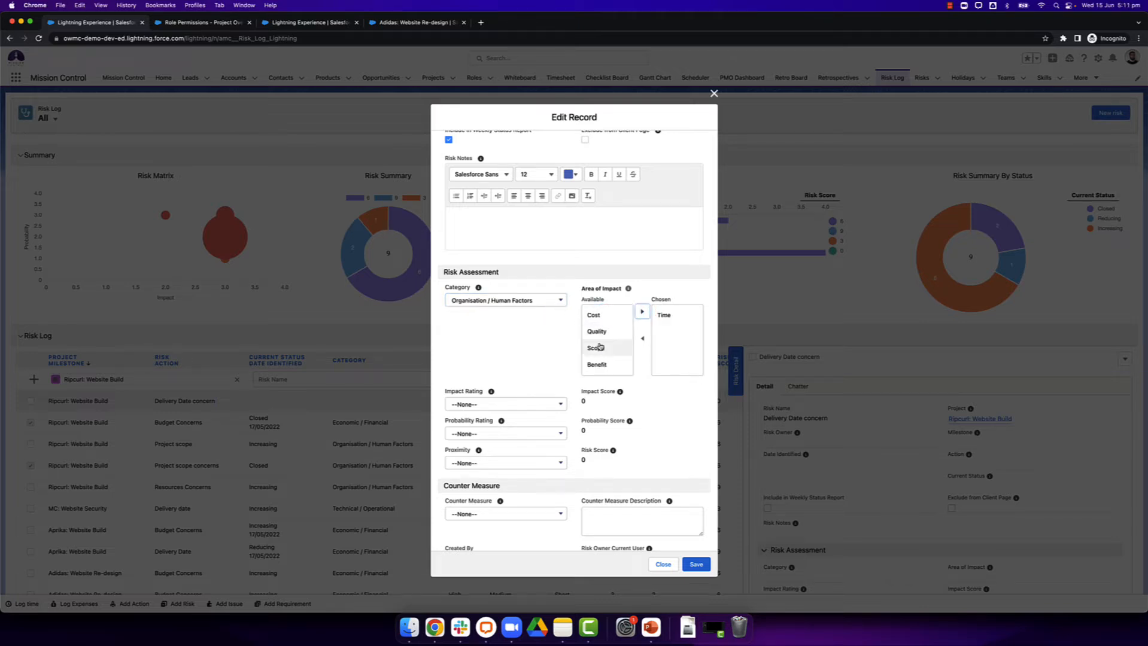
Step: Examine the rating options offered for Impact Rating and Probability Rating in the Delivery Date concern risk's assessment
scroll(552, 353, "down", 2)
left_click(522, 350)
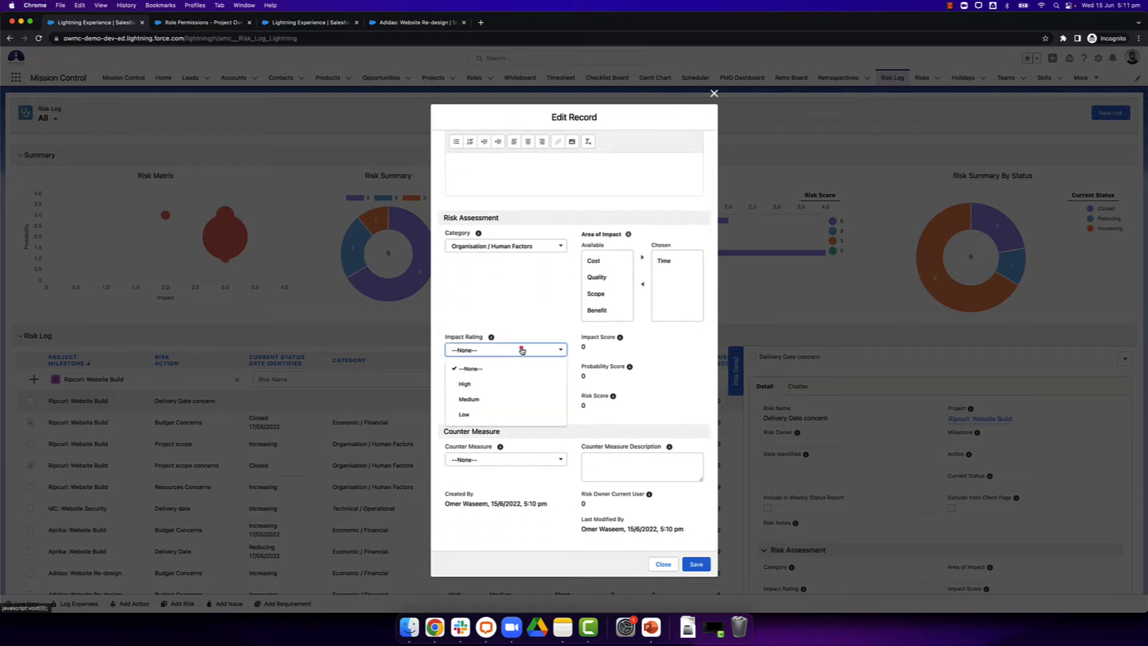
left_click(485, 318)
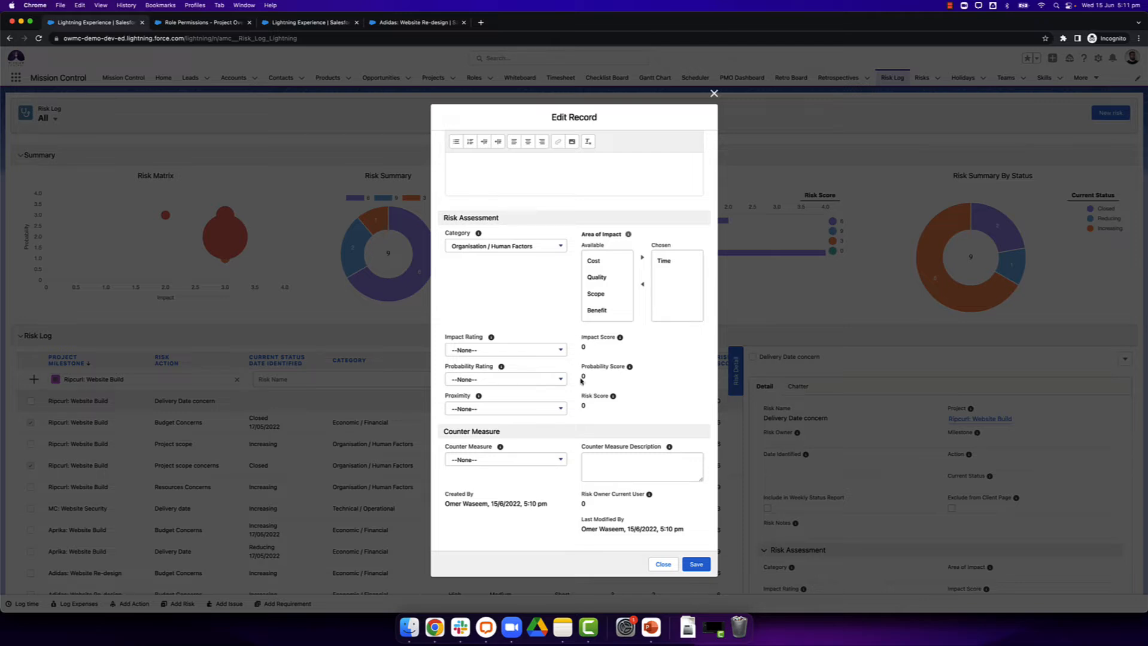
left_click(502, 380)
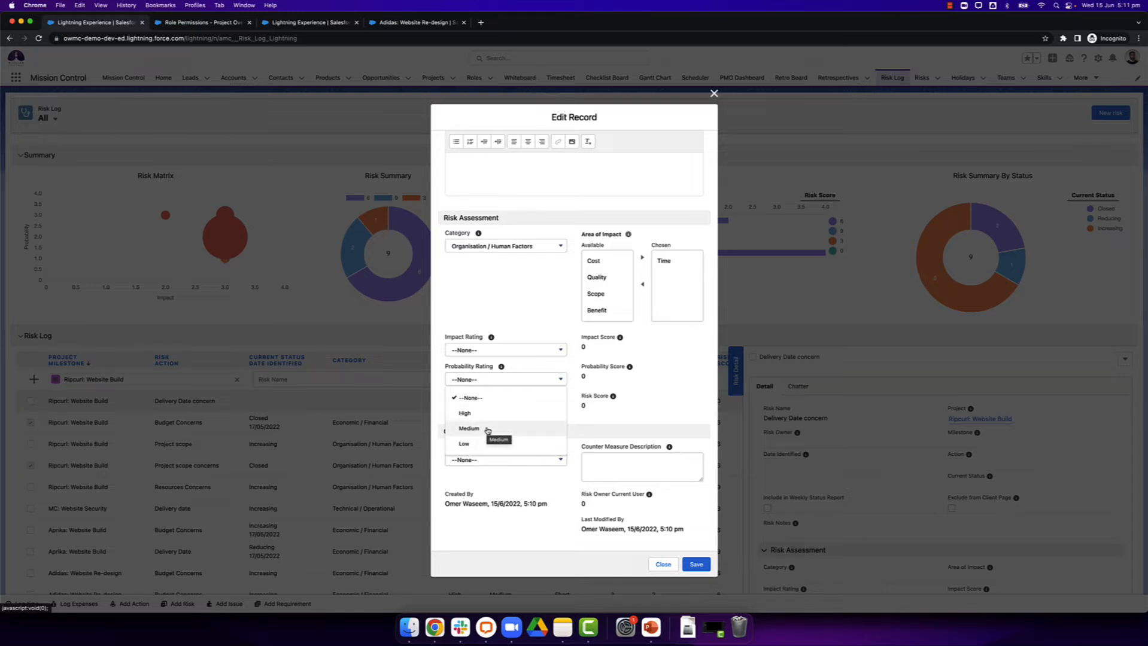
left_click(538, 257)
scroll(538, 258, "up", 2)
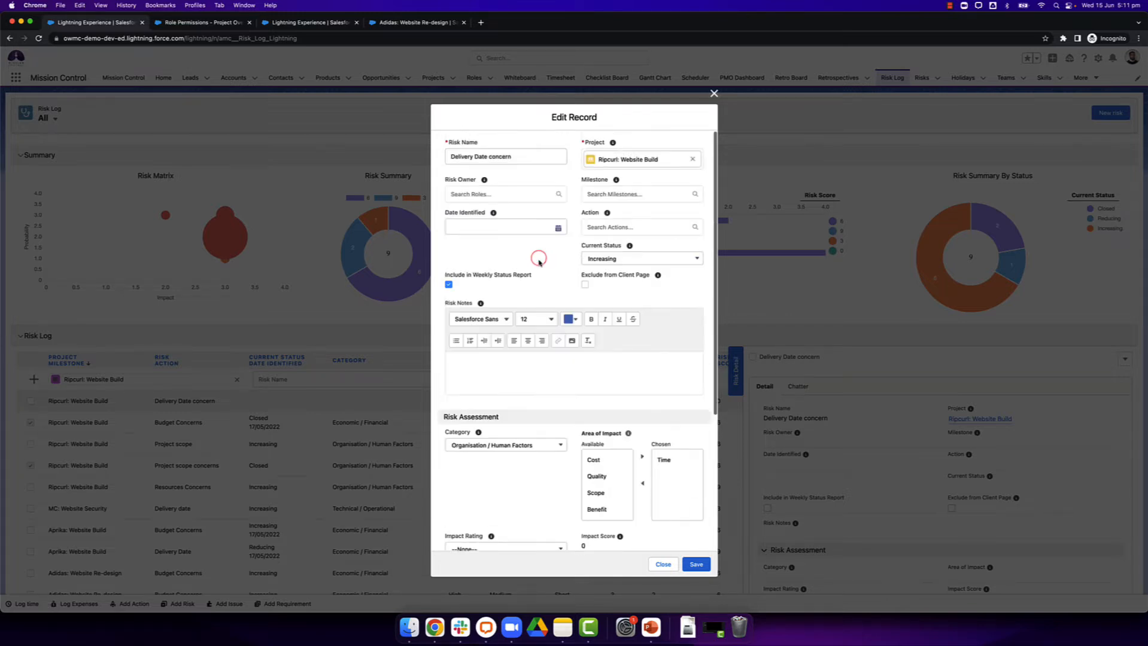
scroll(538, 262, "down", 3)
Step: Set the risk's Impact Rating to High and Probability Rating to Medium, and save the record
left_click(523, 354)
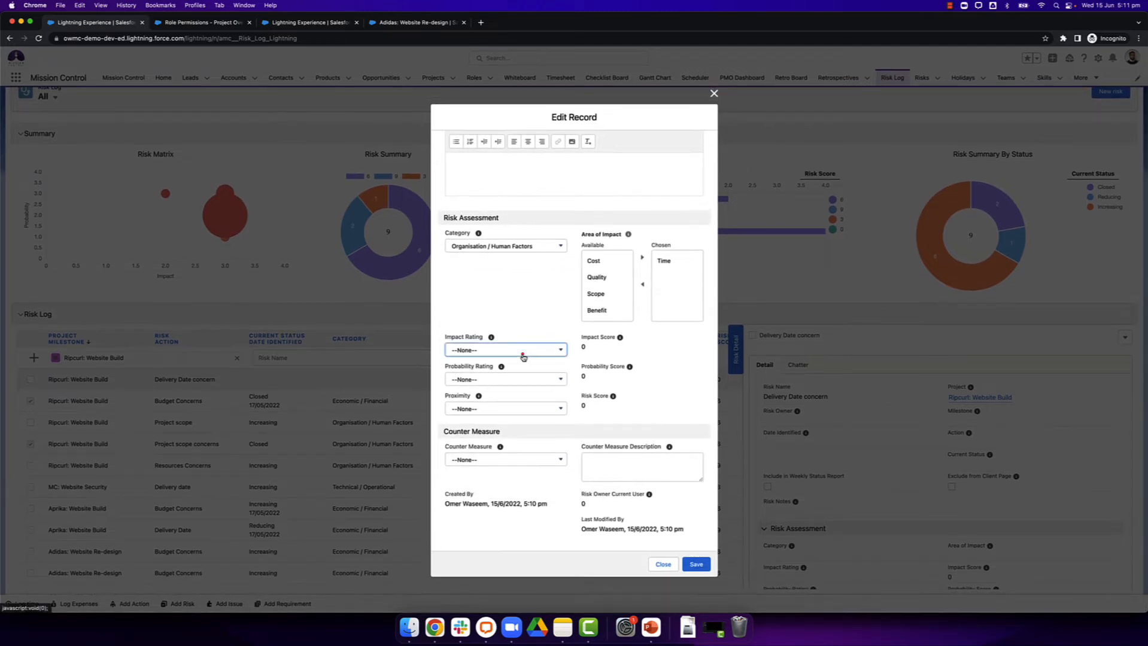
left_click(503, 385)
left_click(486, 378)
left_click(482, 428)
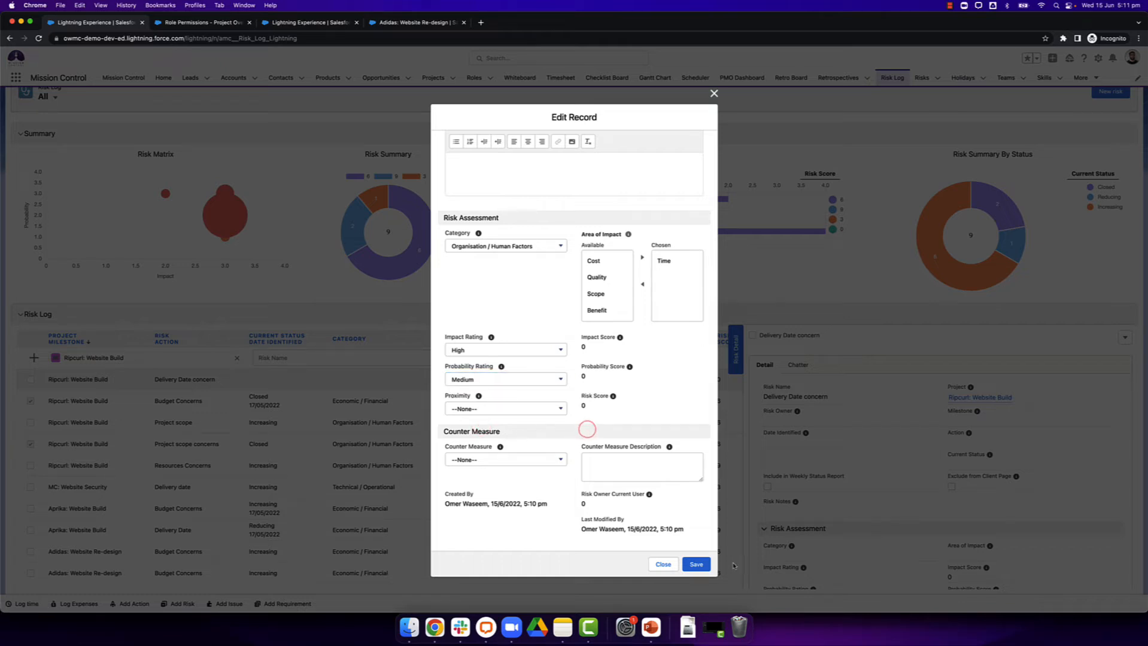
left_click(700, 565)
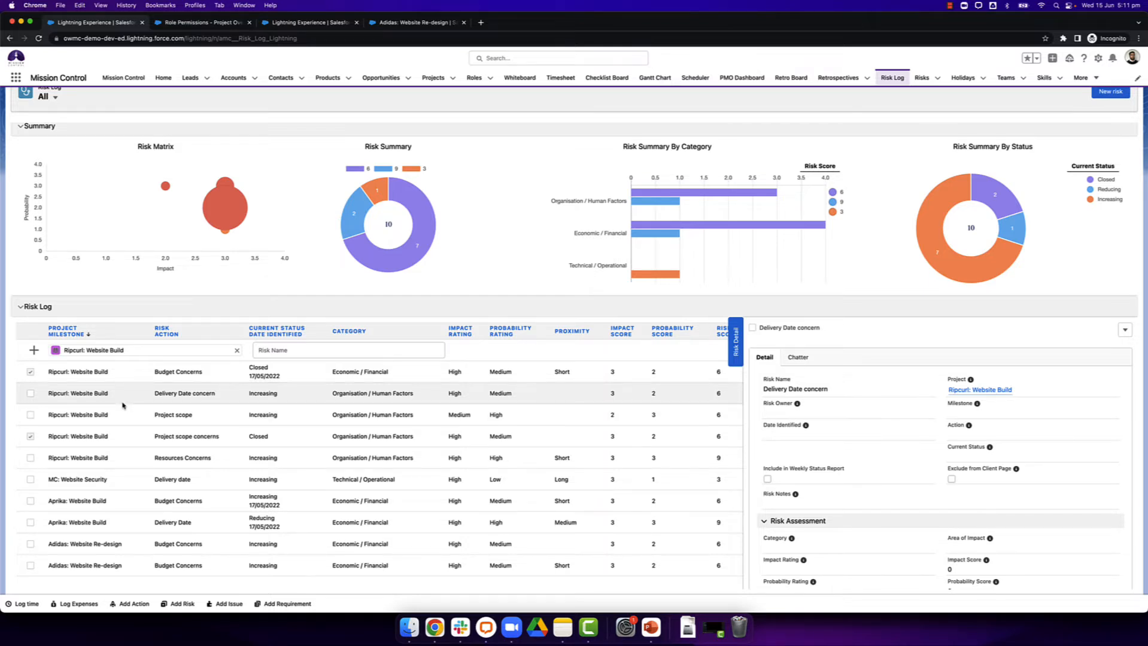
Step: Mark the Delivery Date concern risk as closed in the risk log, and set its Current Status back to Increasing
left_click(29, 394)
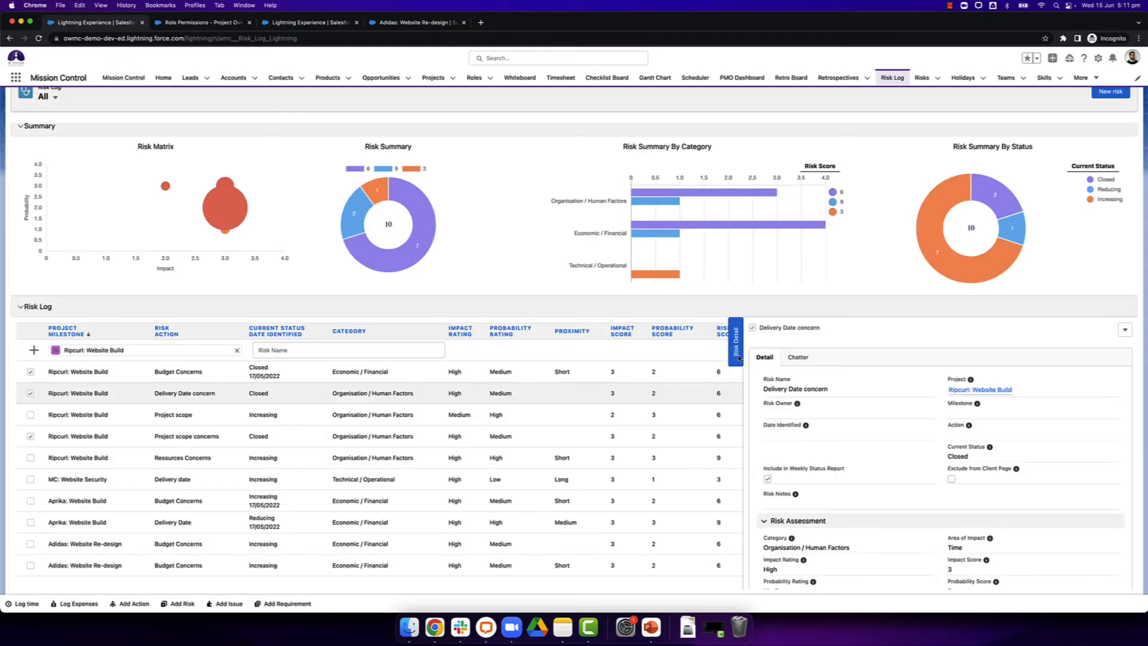
left_click(170, 396)
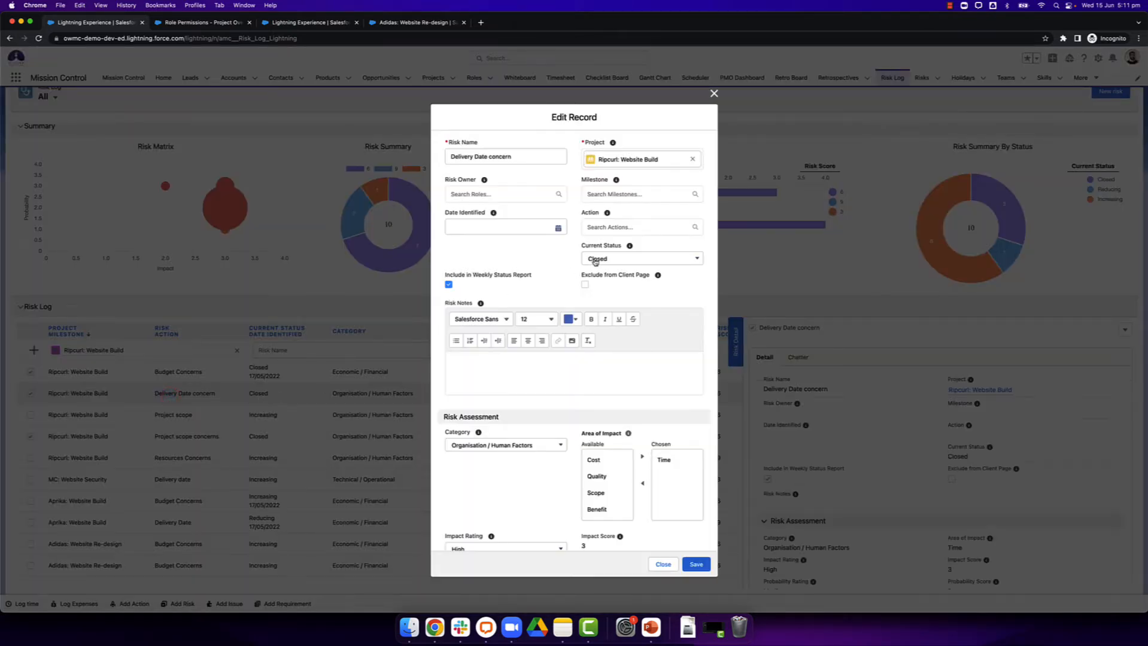
left_click(600, 256)
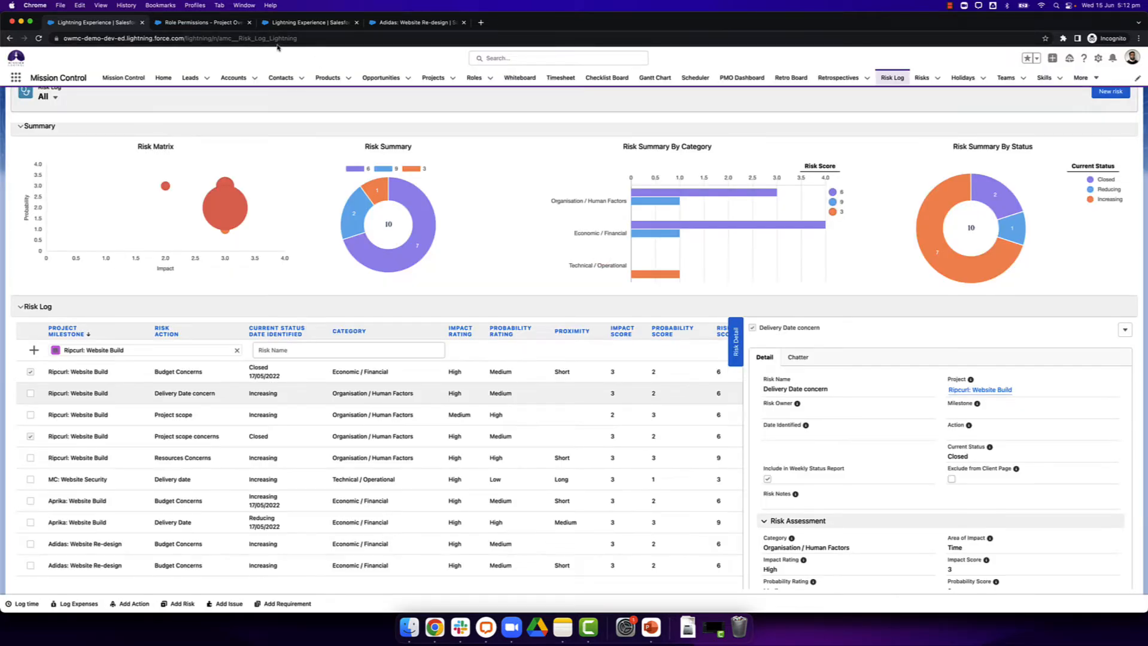
Step: View the quick Add Risk form and close it, and view the Add Risk form in the Ripcurl: Website Build project's Track Pad
left_click(173, 602)
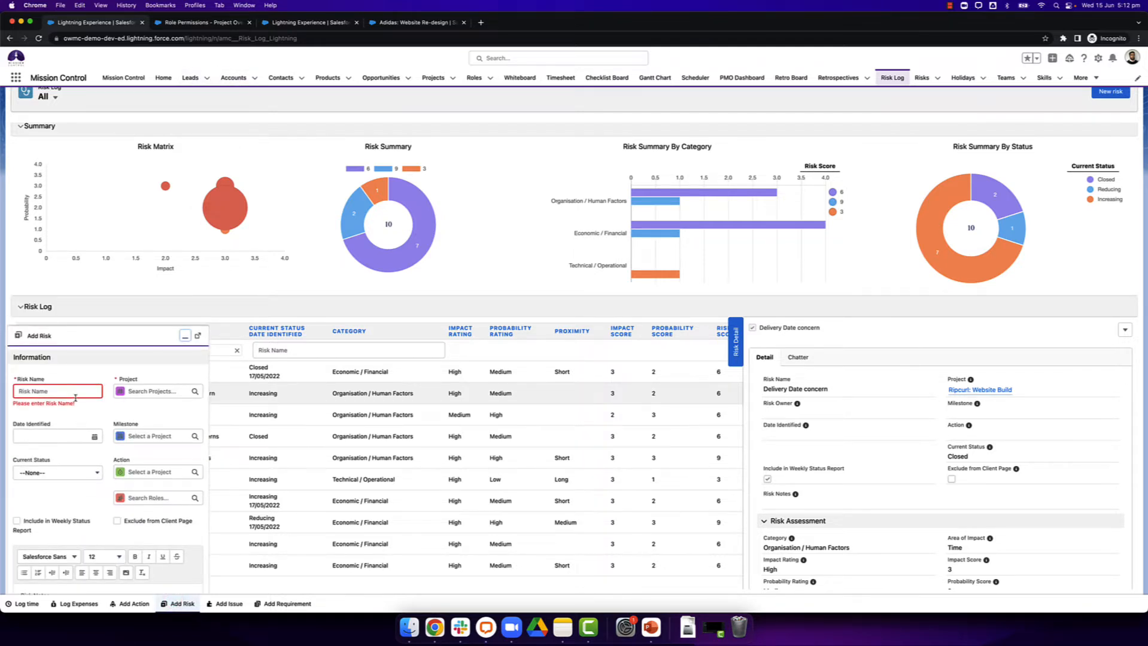
left_click(185, 336)
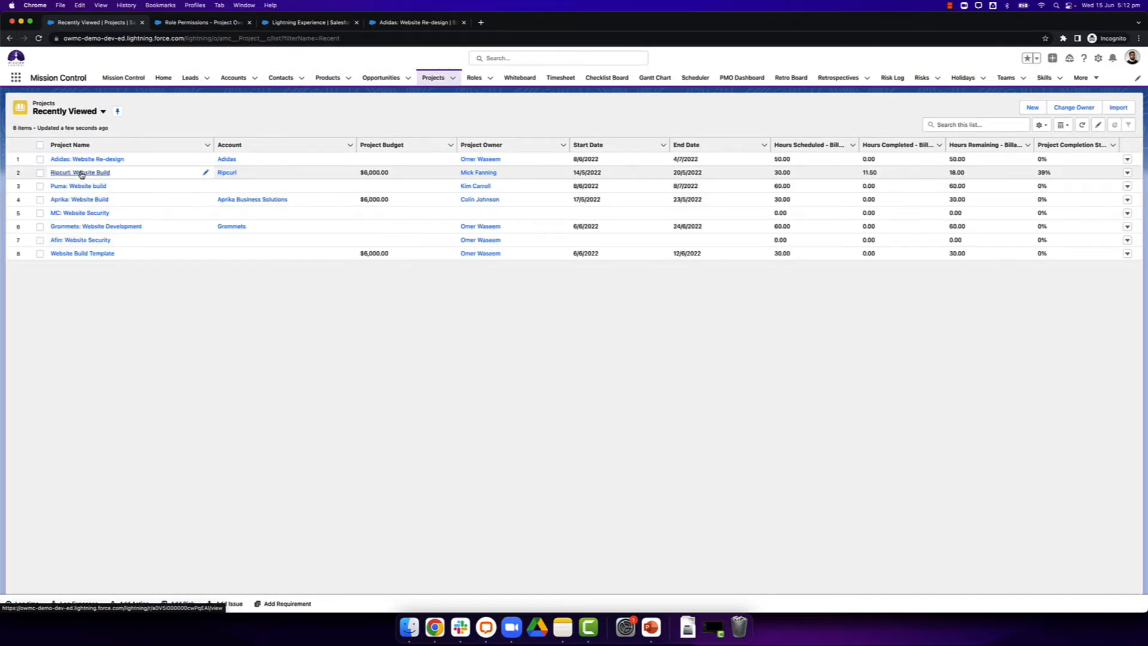
left_click(81, 173)
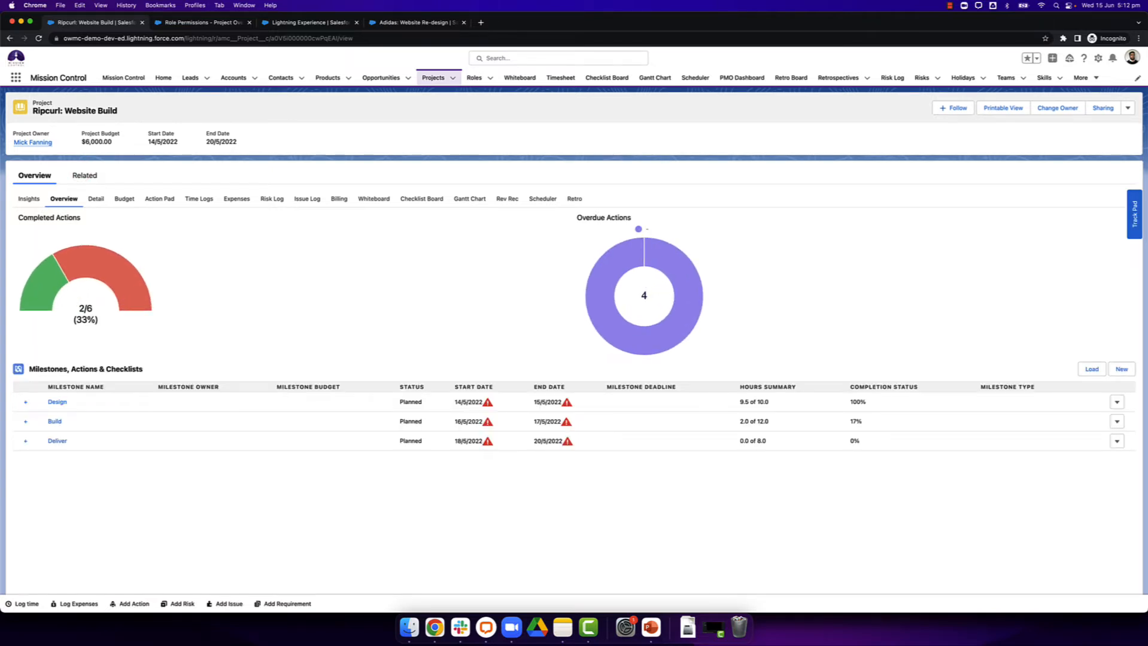
left_click(1128, 229)
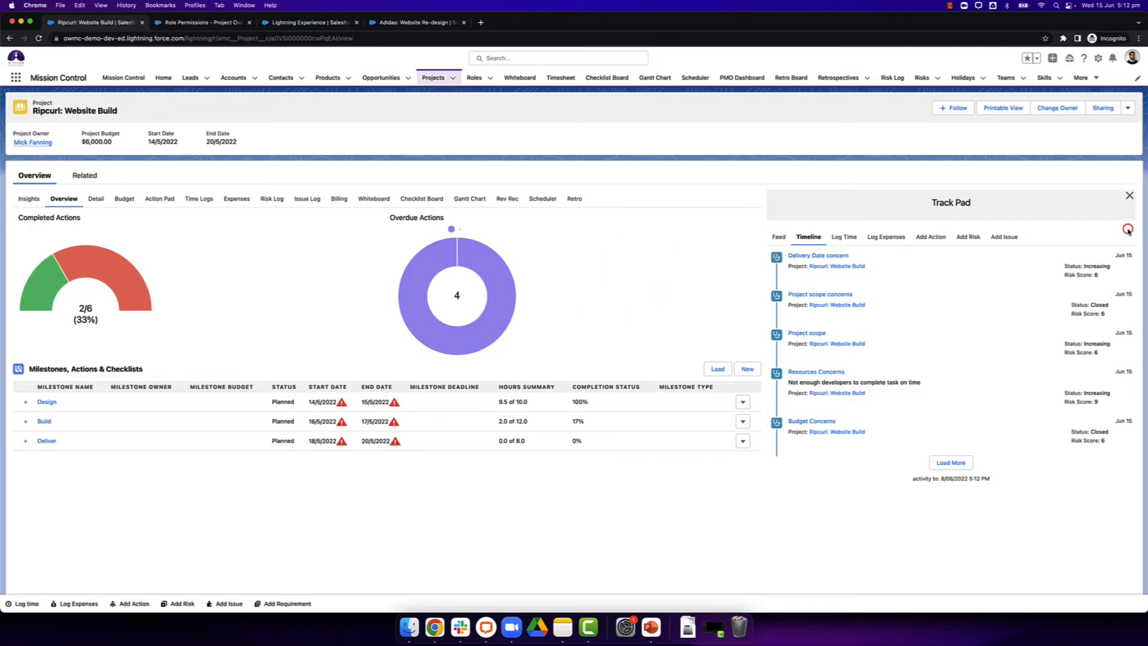
left_click(966, 236)
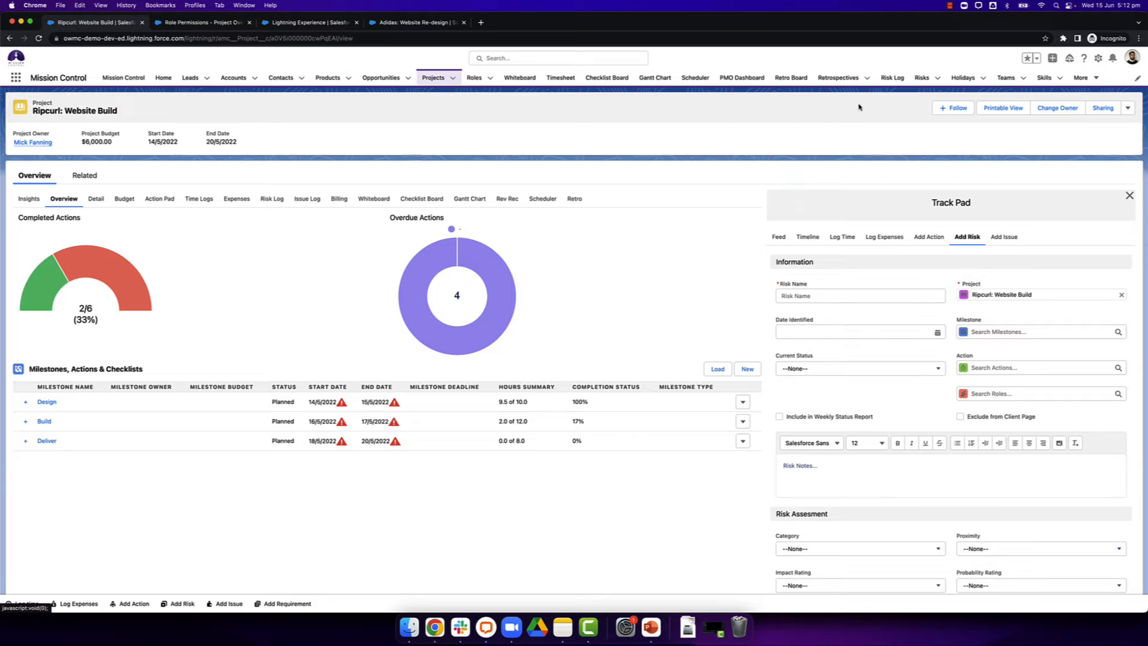
Step: Open the Budget Concerns risk of the Aprika: Website Build project, view its Promote Risk to Issue form, and cancel it
left_click(892, 78)
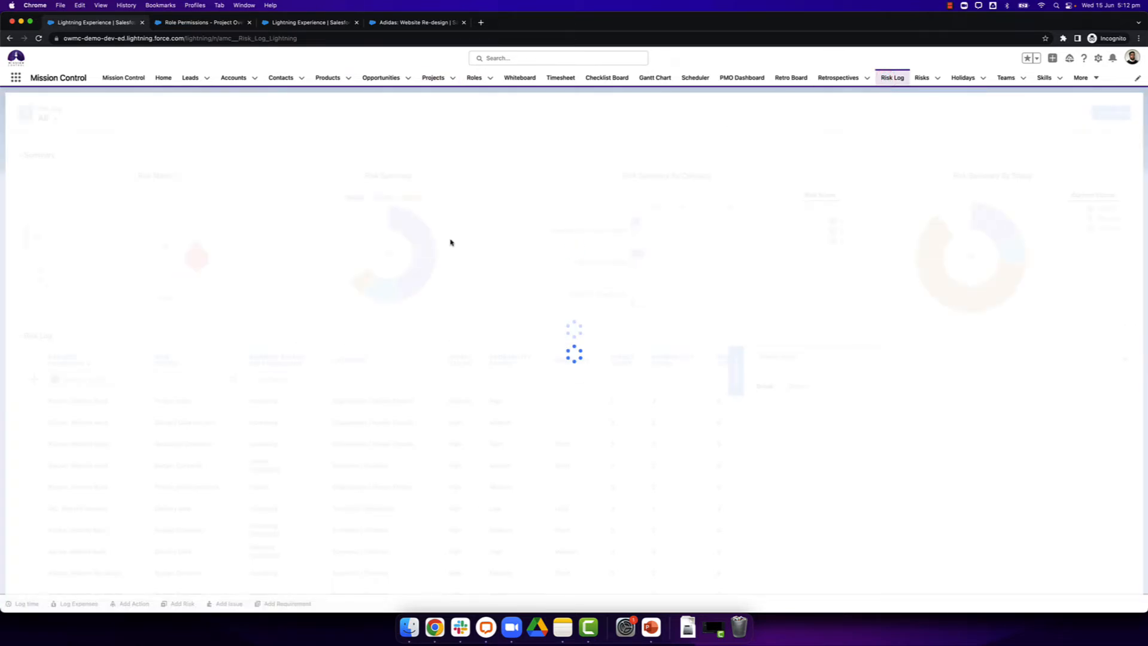
left_click(922, 78)
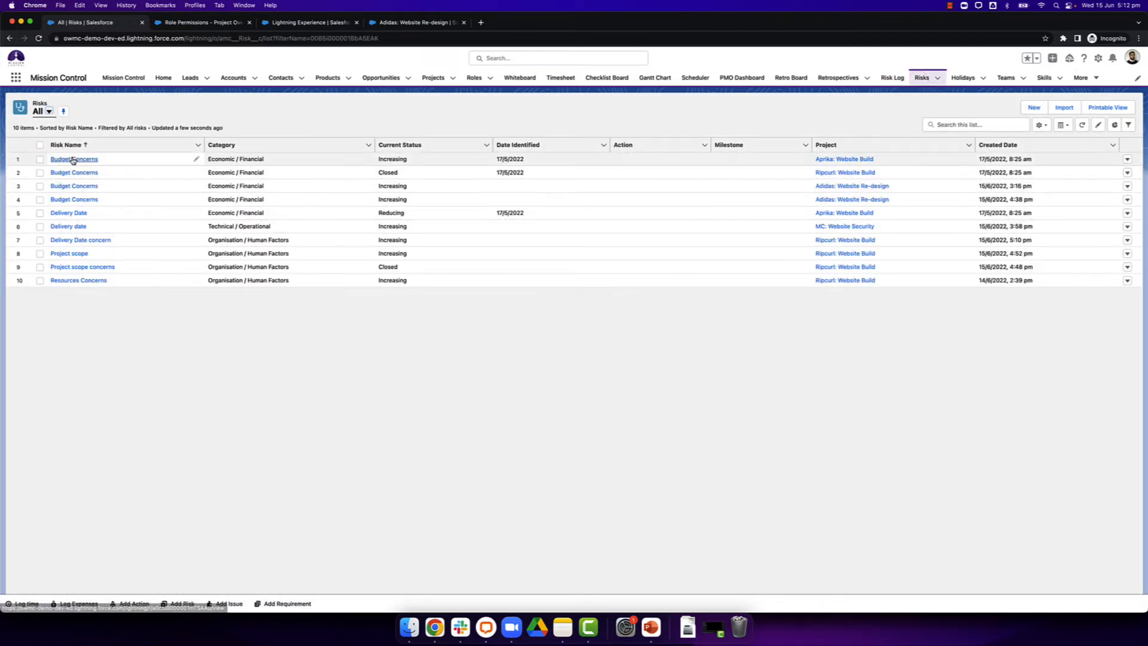
left_click(73, 159)
left_click(1126, 110)
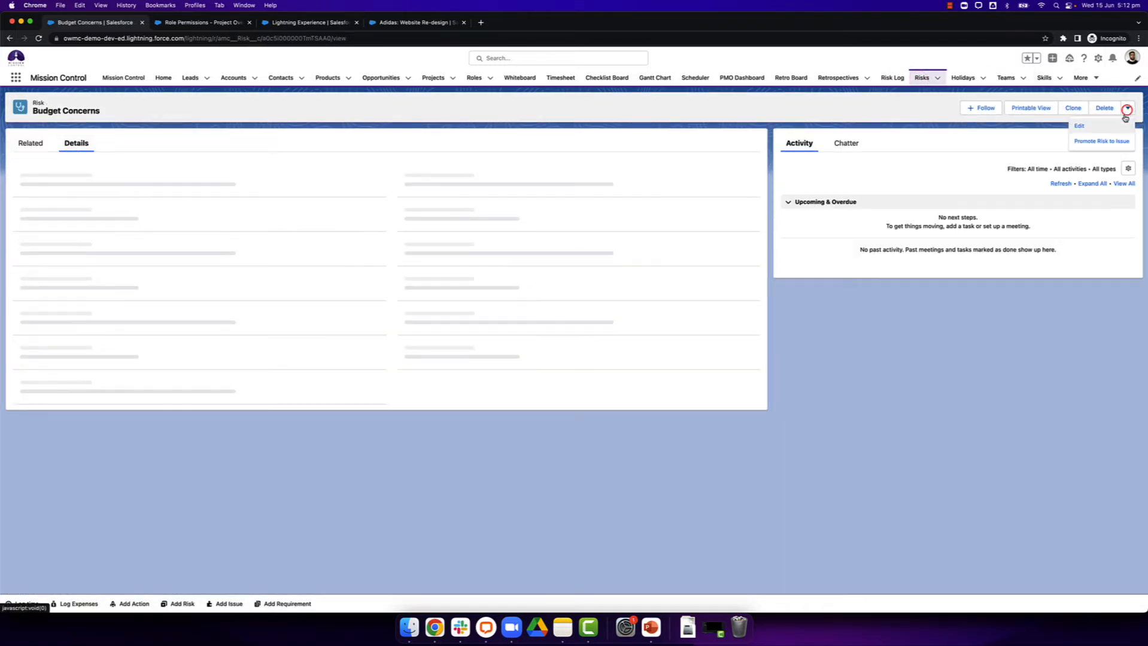
left_click(1114, 145)
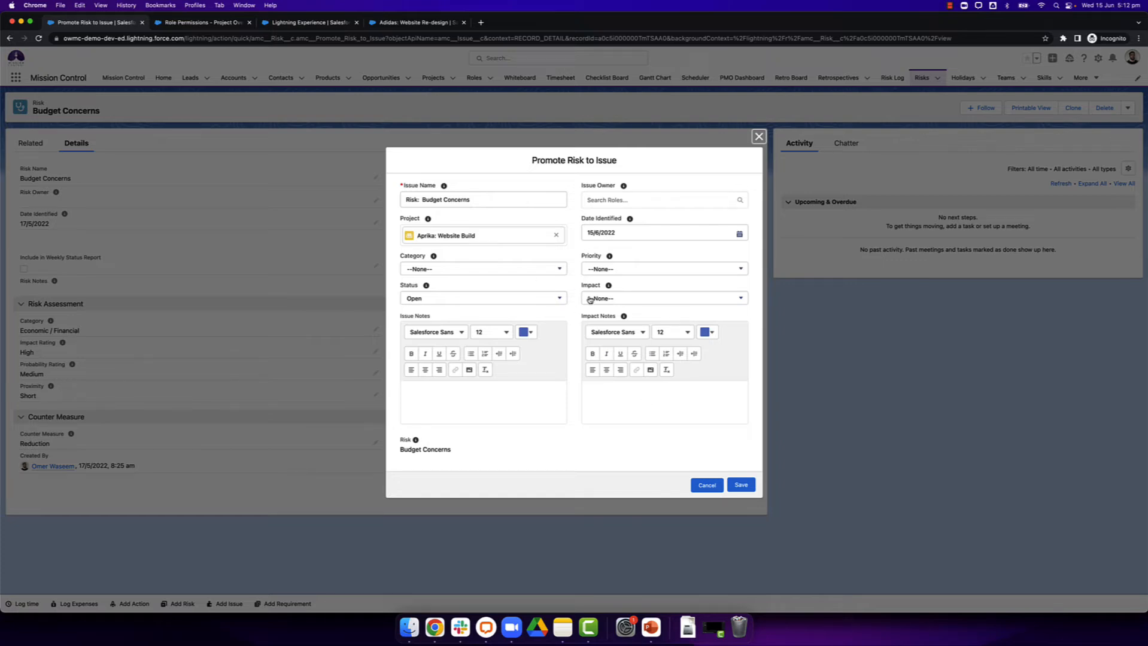
left_click(708, 486)
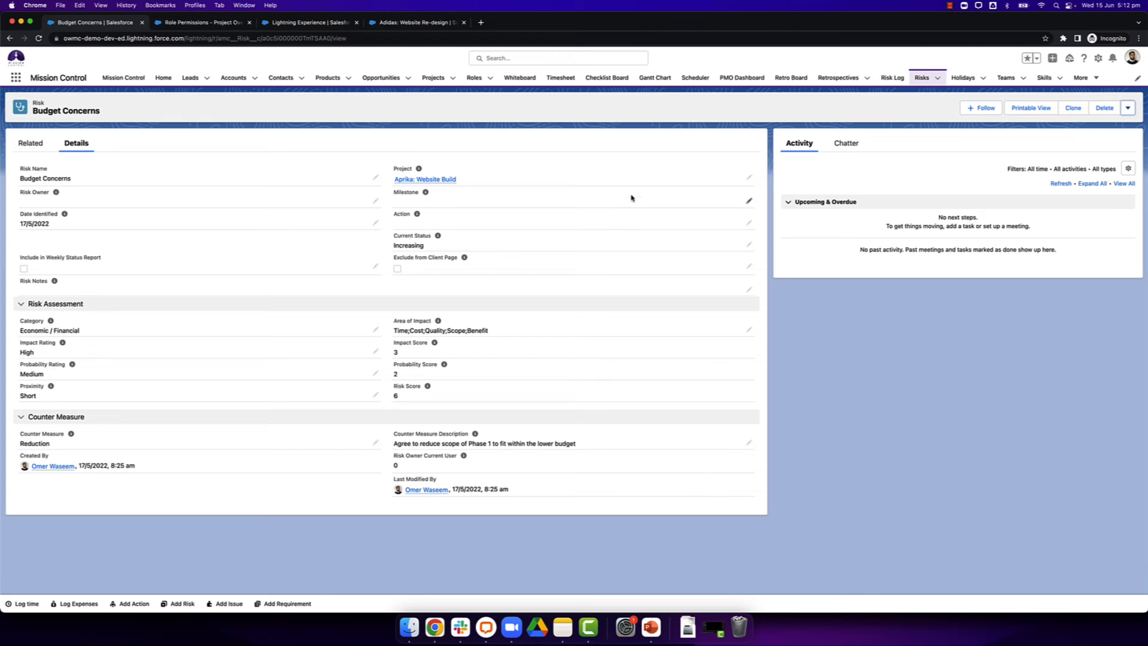
Step: Return to the Risk Log and show only the risks in the Economic / Financial Risks list view
left_click(891, 78)
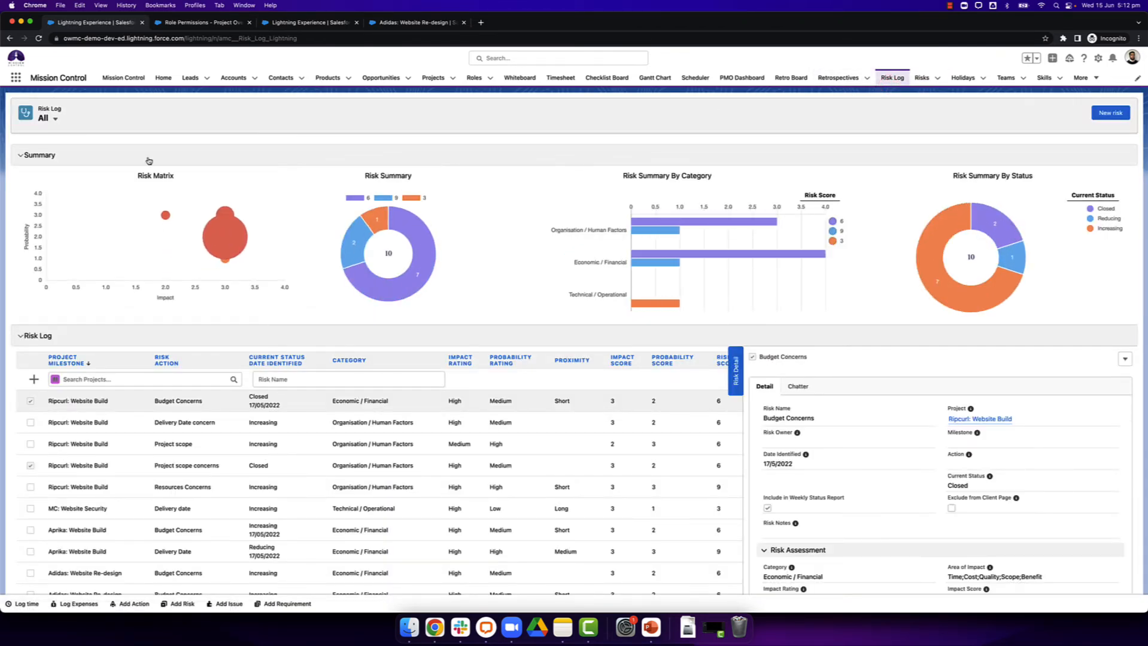
left_click(63, 126)
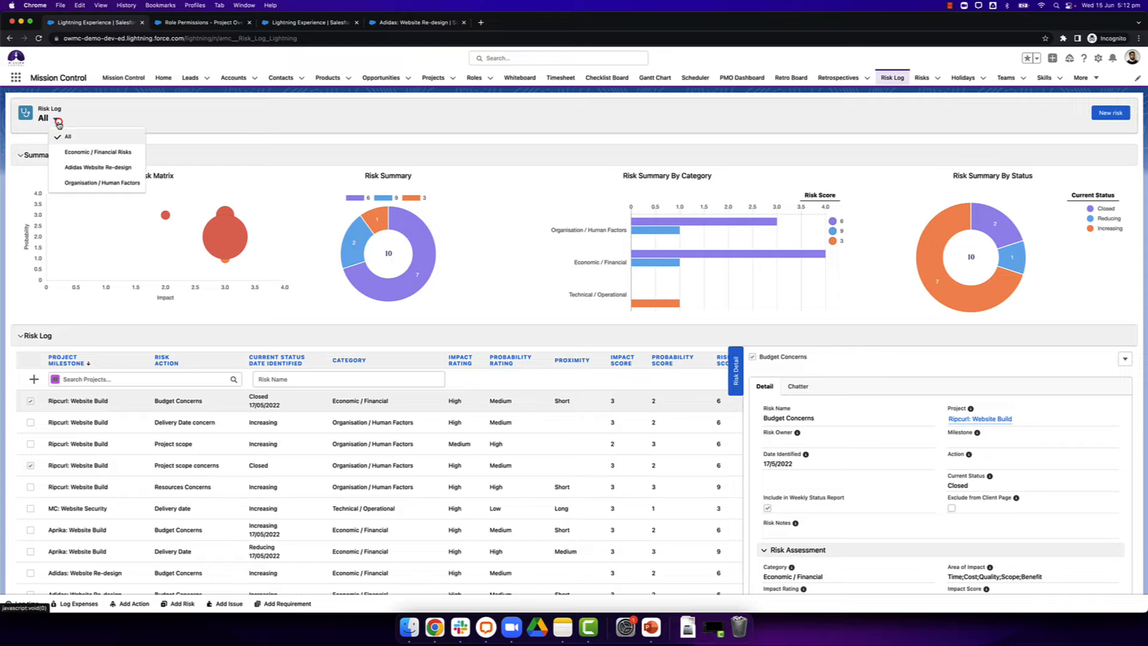
left_click(78, 154)
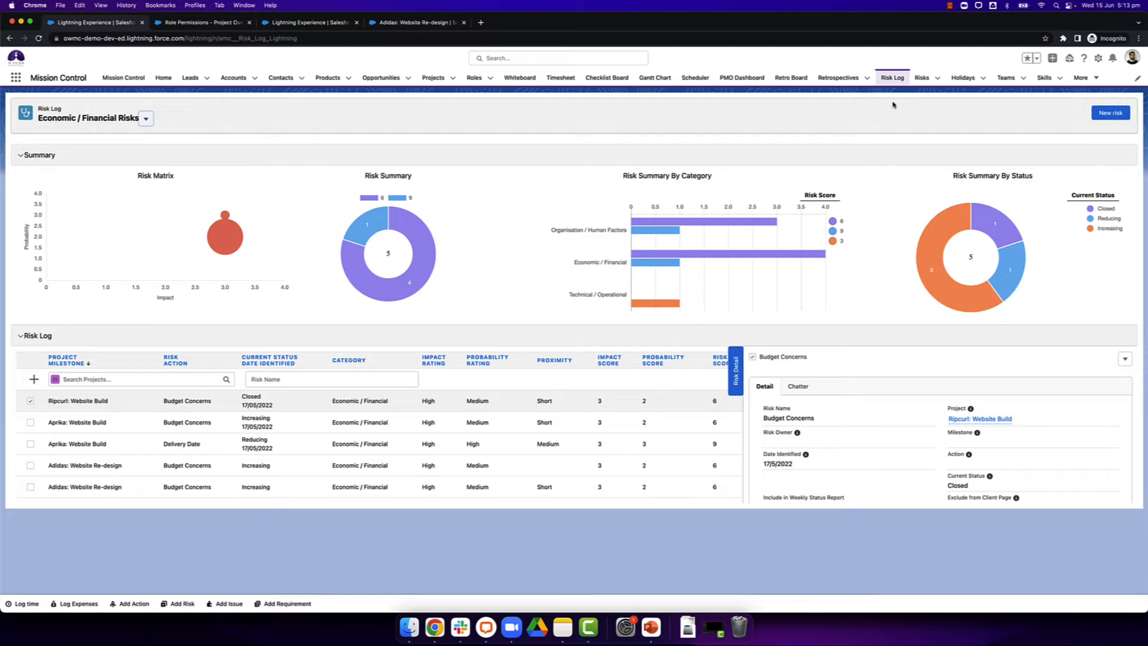
Step: Create a Risks list view named RipCurl Website with API name RipCurl_Website, visible to all users
left_click(922, 79)
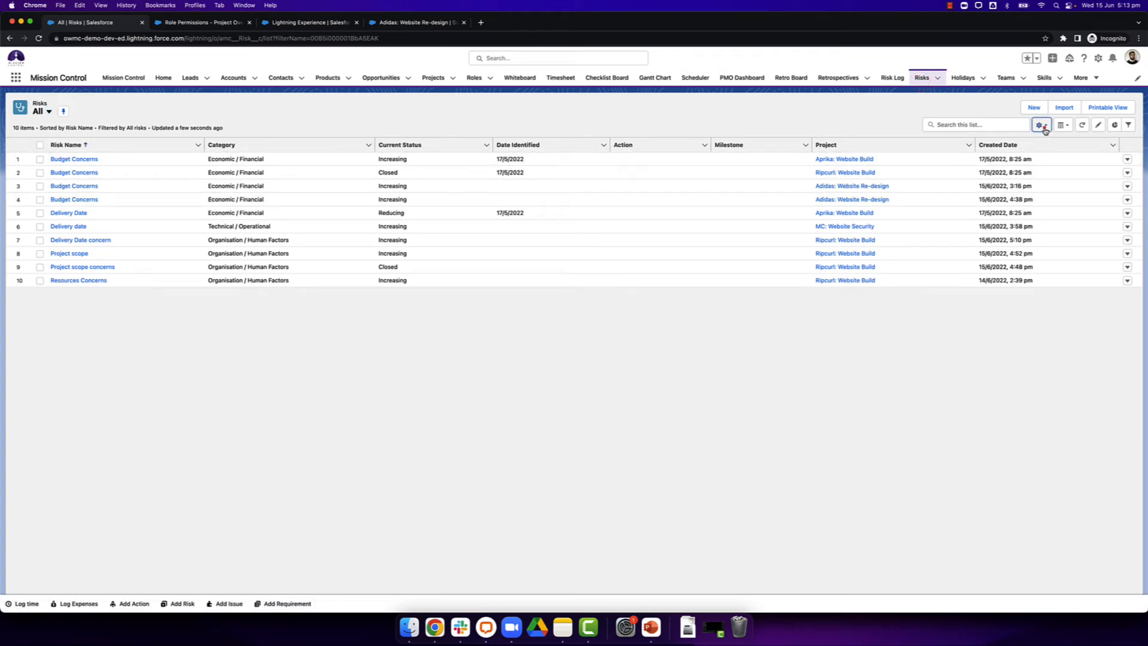
left_click(1043, 127)
left_click(993, 160)
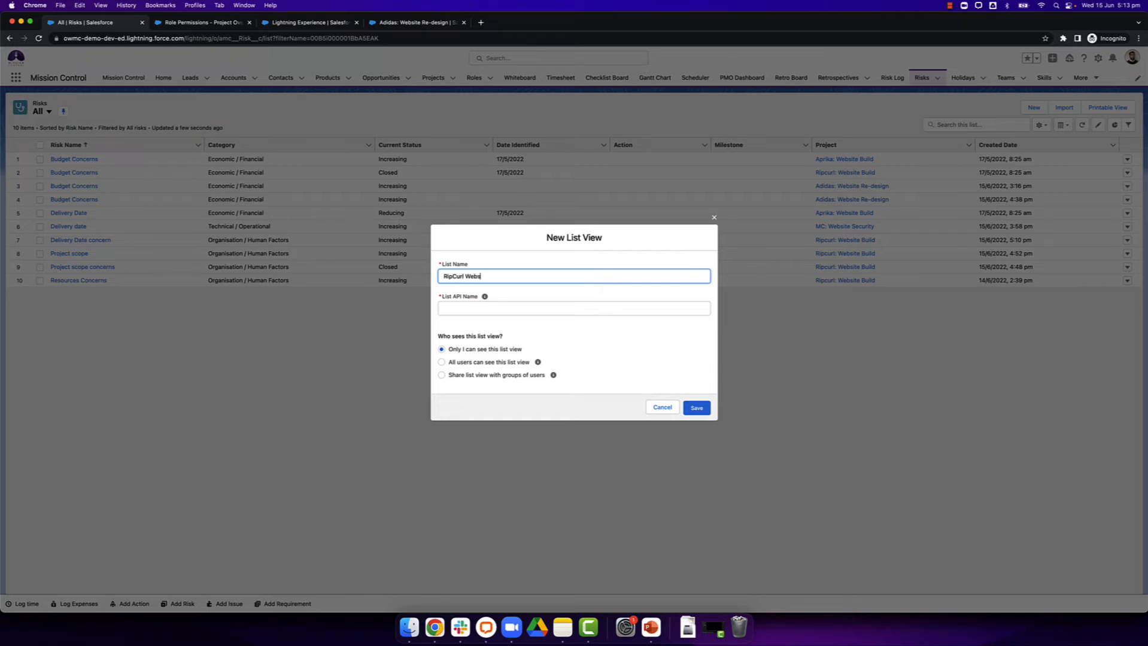
left_click(563, 306)
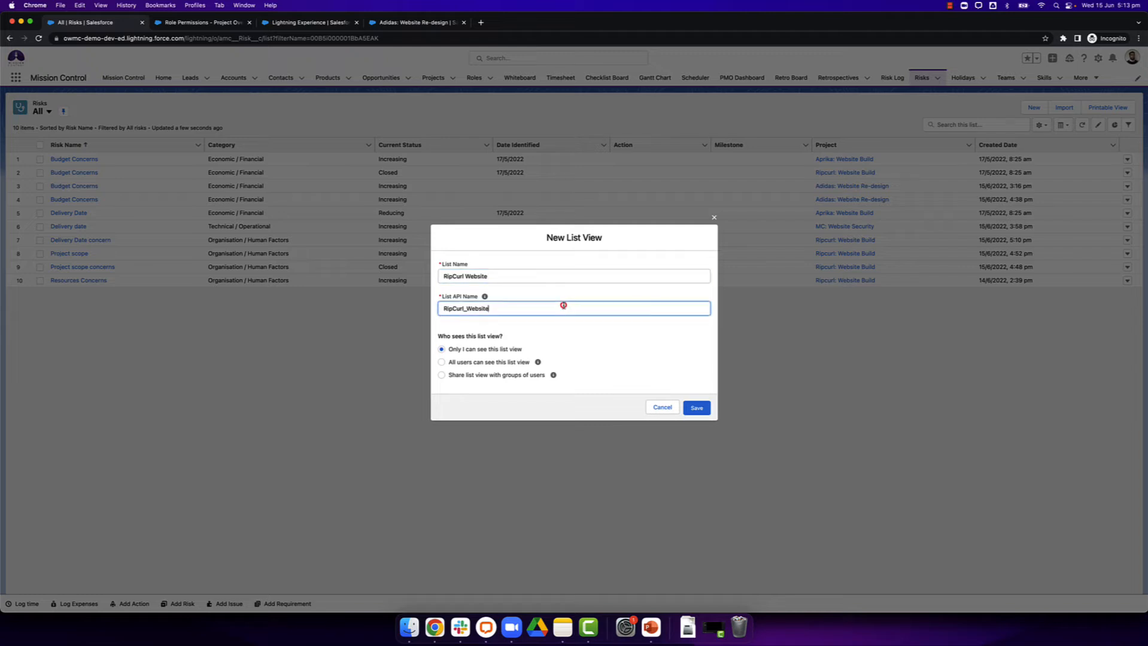
left_click(504, 368)
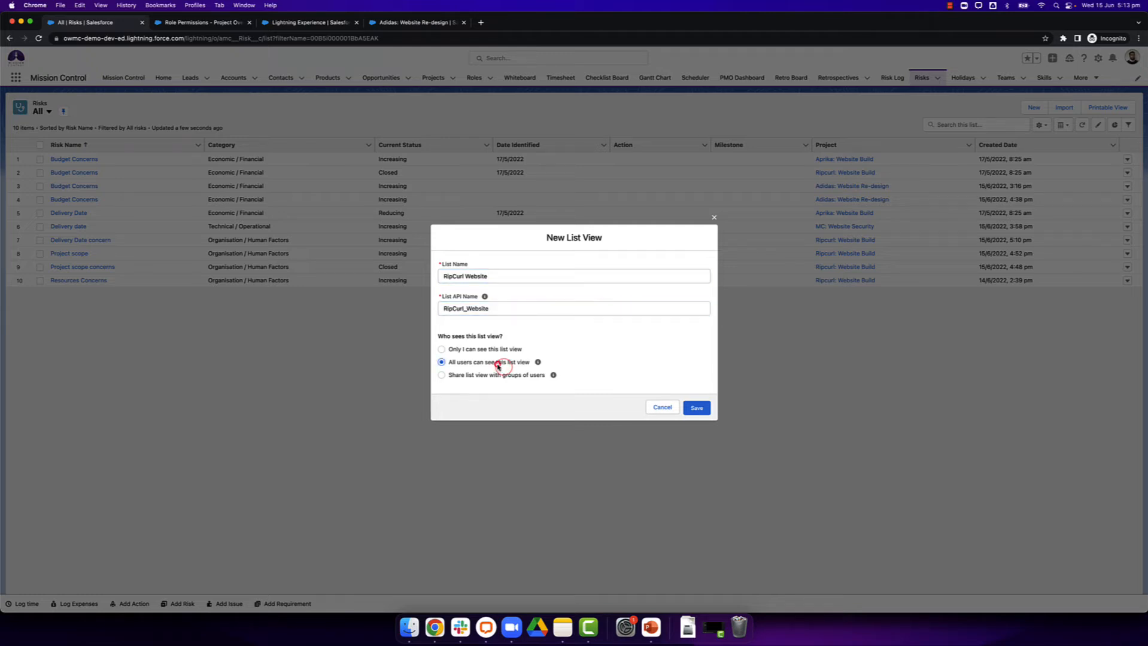
left_click(691, 412)
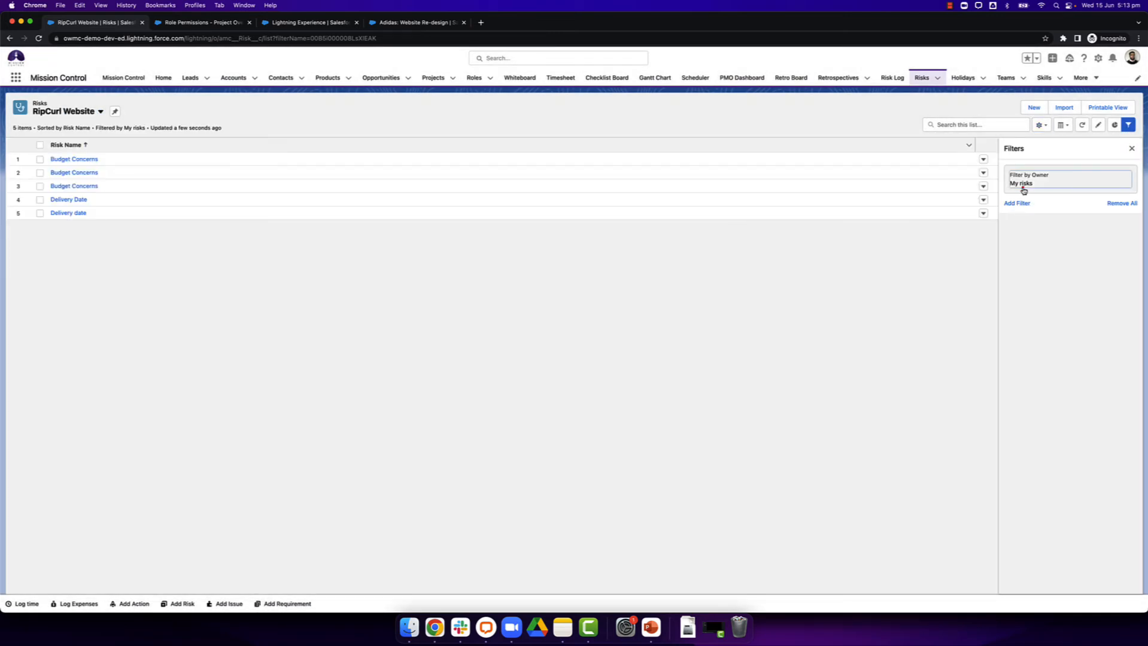
left_click(1021, 187)
left_click(973, 212)
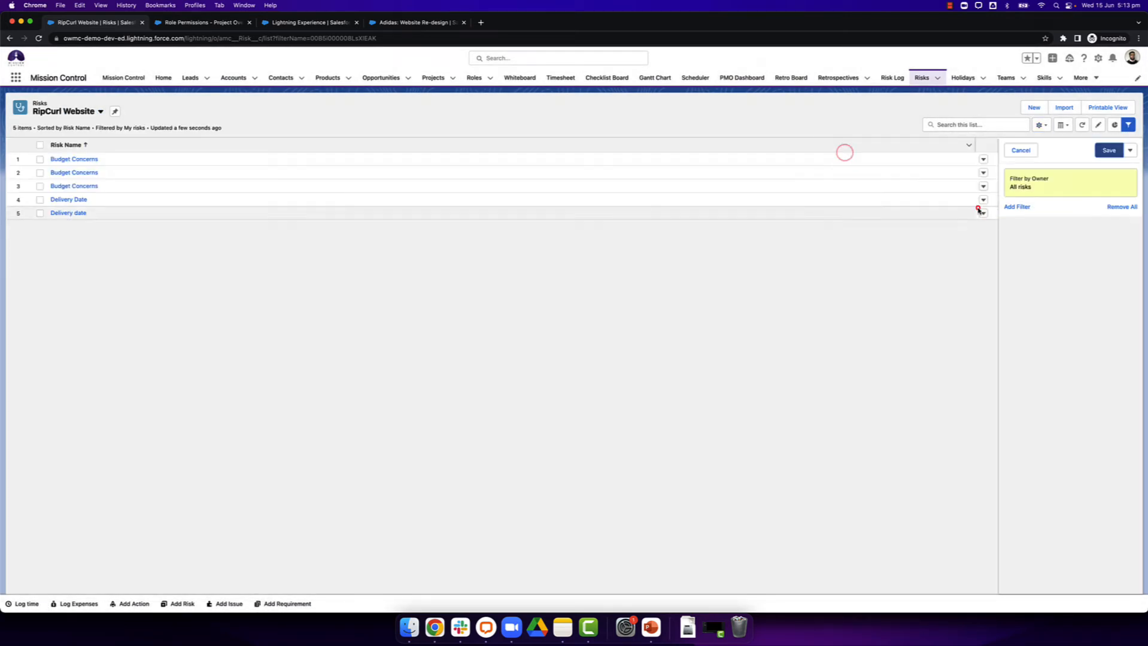
left_click(1022, 206)
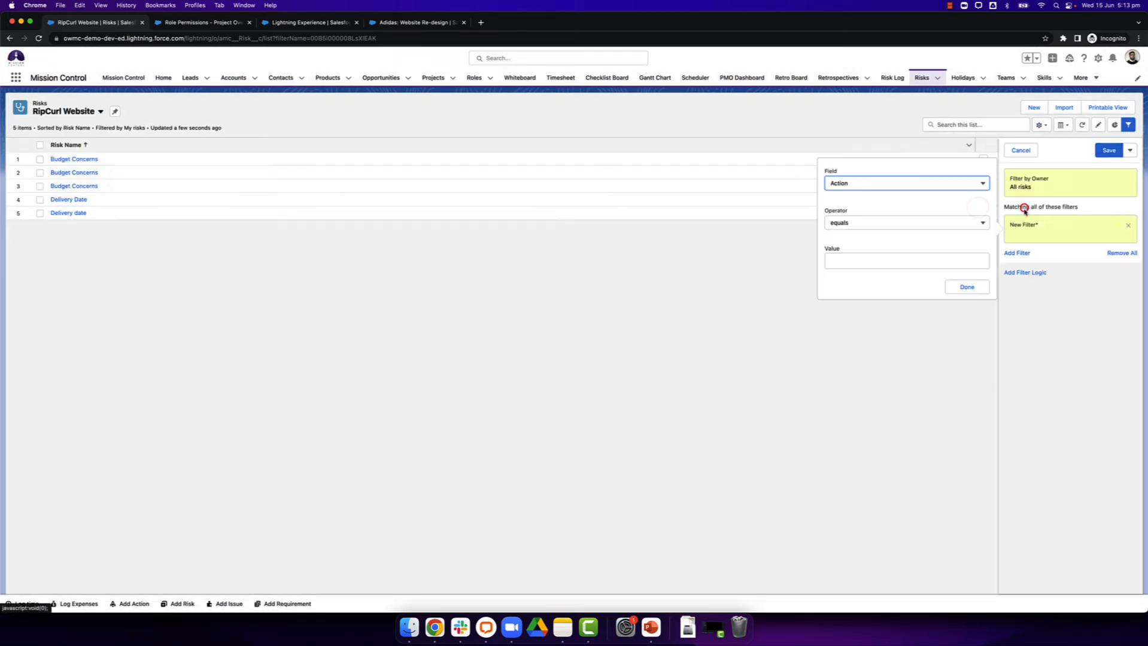
left_click(382, 331)
Step: Look up the Ripcurl: Website Build project in the Projects list and copy its name
left_click(348, 78)
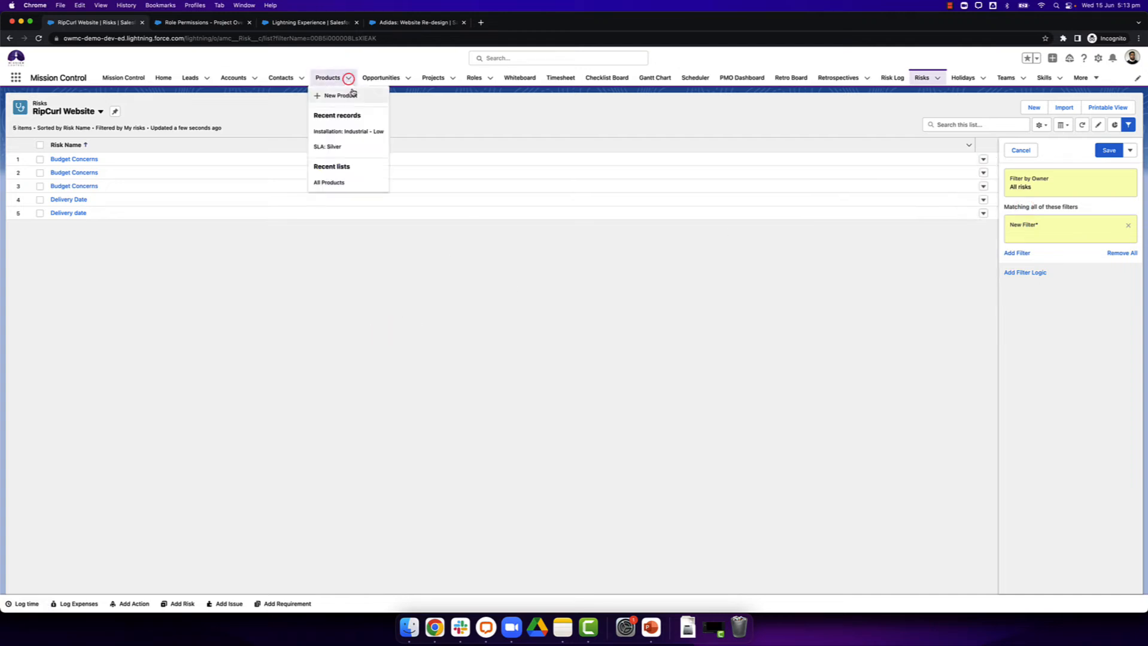
left_click(434, 78)
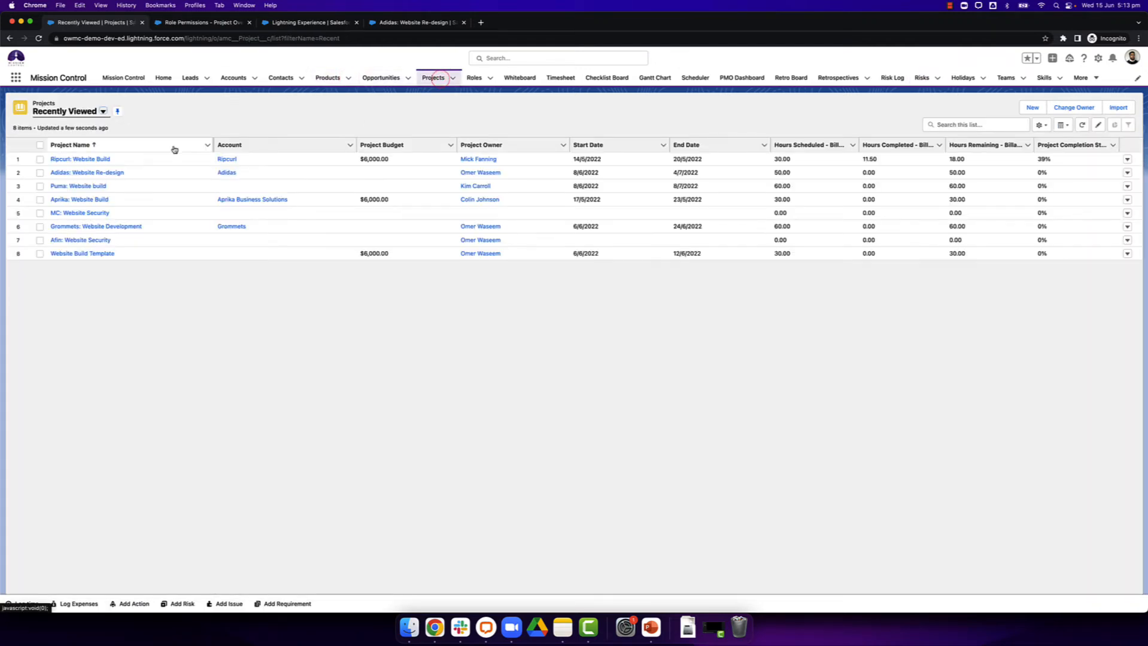
left_click(118, 160)
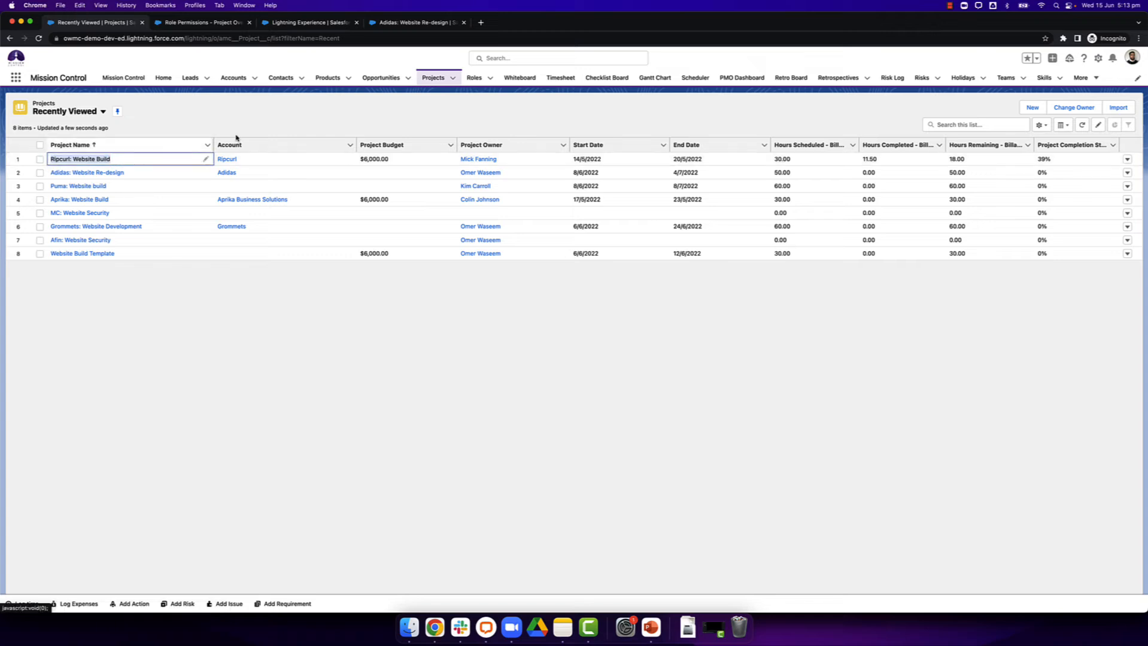
Step: Return to the RipCurl Website list view of Risks and set its owner filter to All risks
left_click(922, 78)
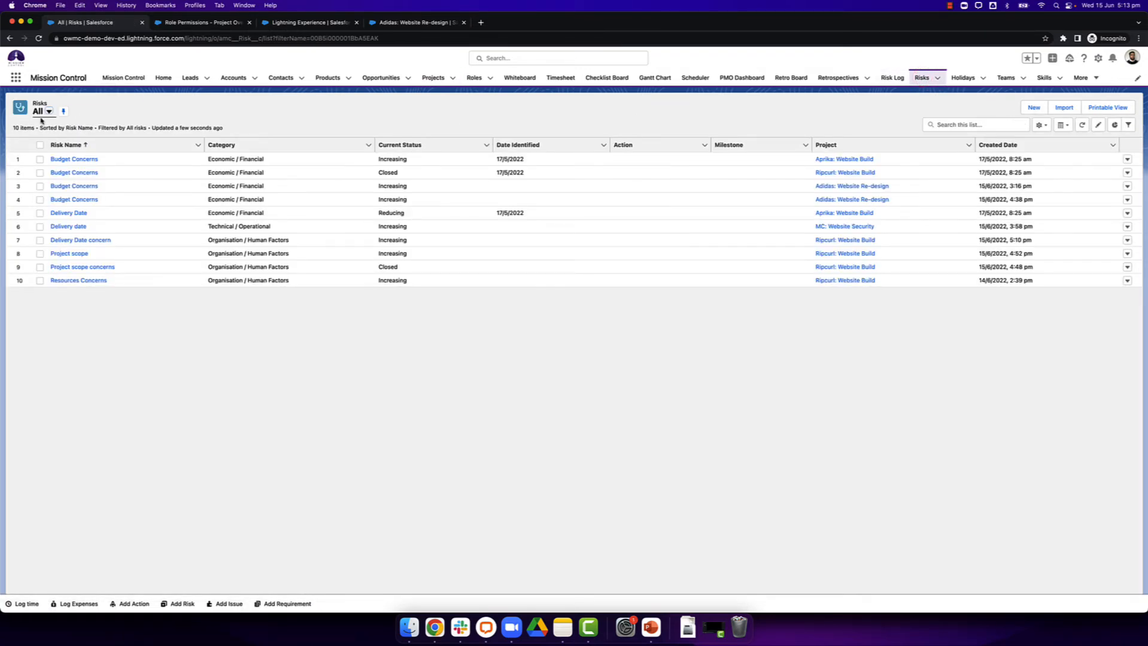
left_click(43, 111)
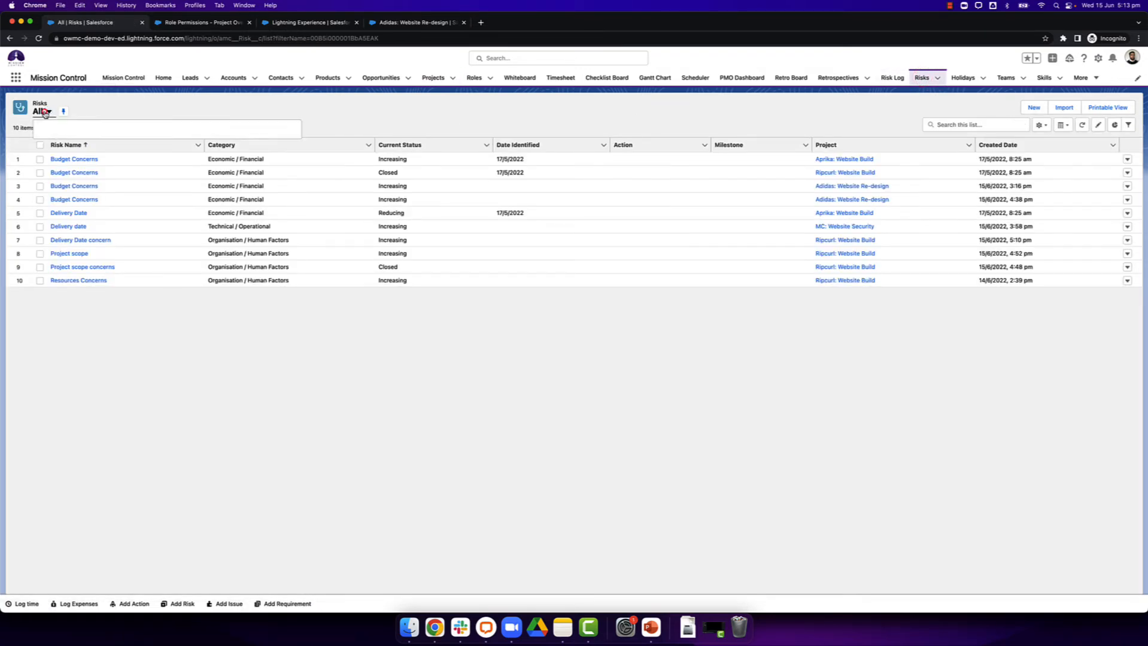
left_click(72, 222)
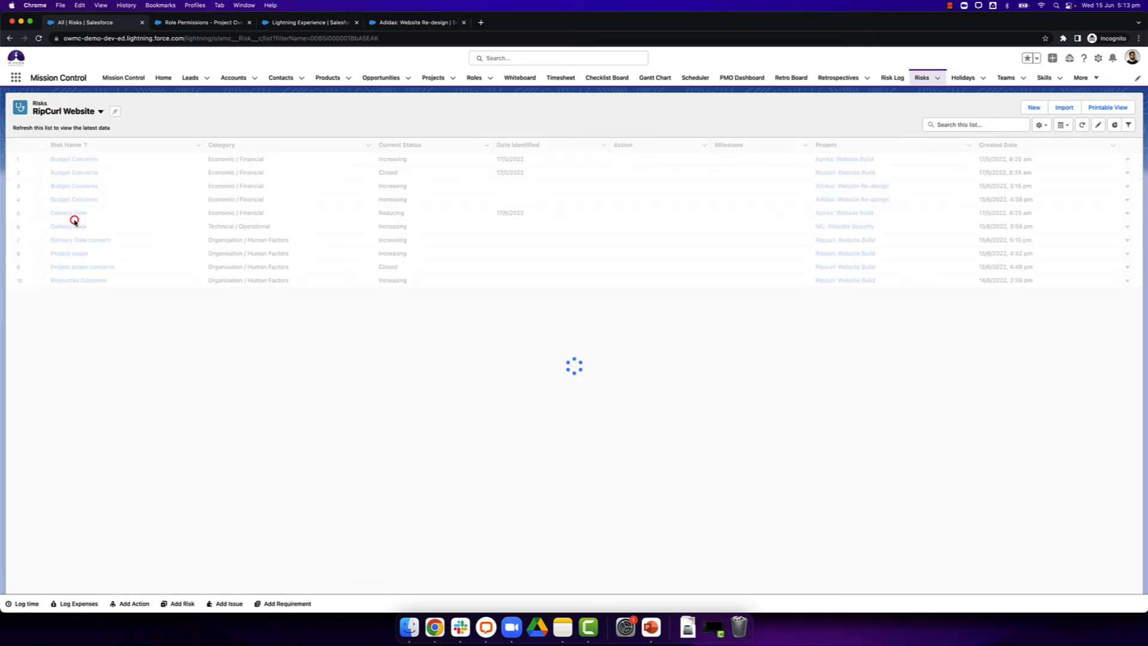
left_click(1042, 125)
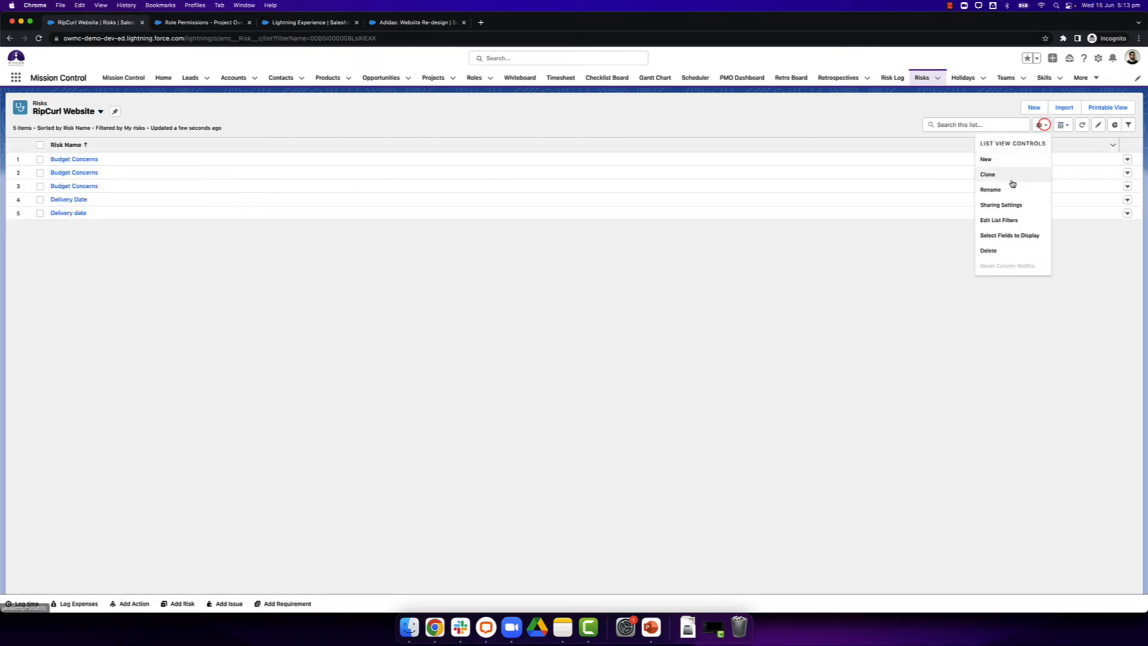
left_click(1128, 125)
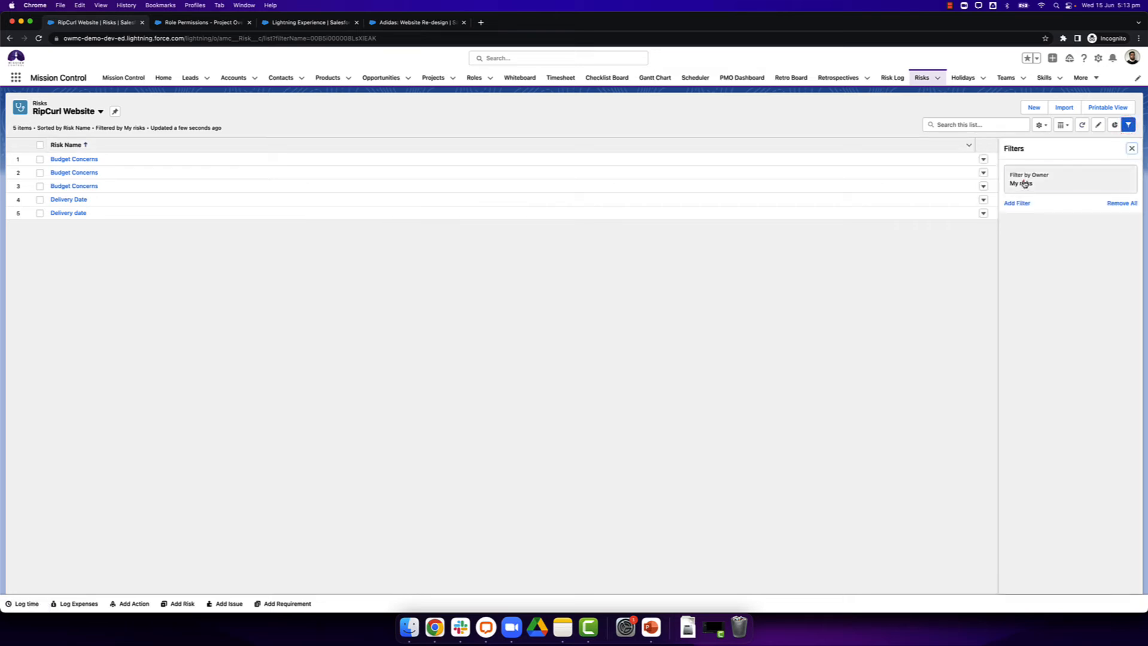
left_click(1024, 183)
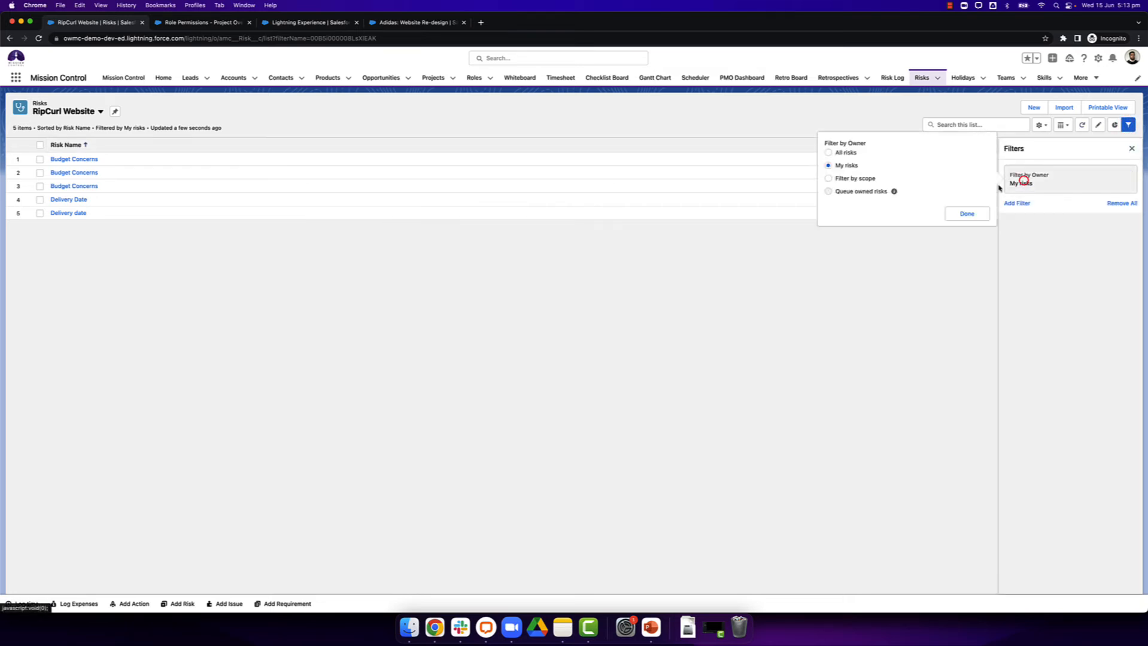
left_click(960, 221)
Step: Add a filter where Project equals Ripcurl: Website Build and save the list view's filters
left_click(1020, 206)
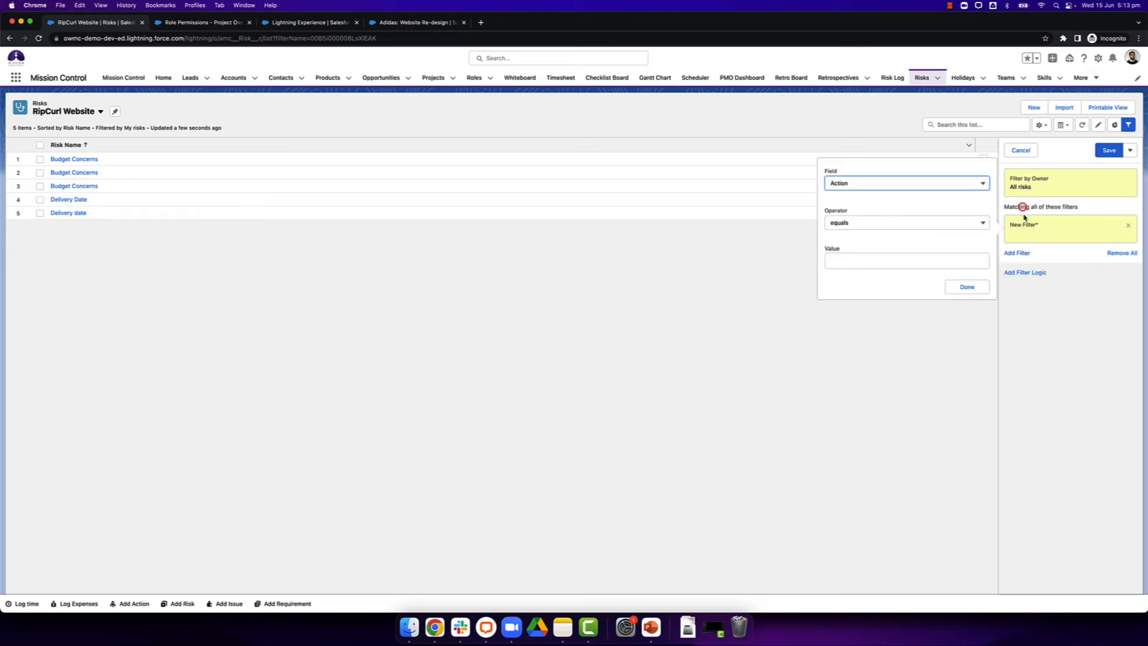
left_click(882, 184)
scroll(882, 258, "down", 5)
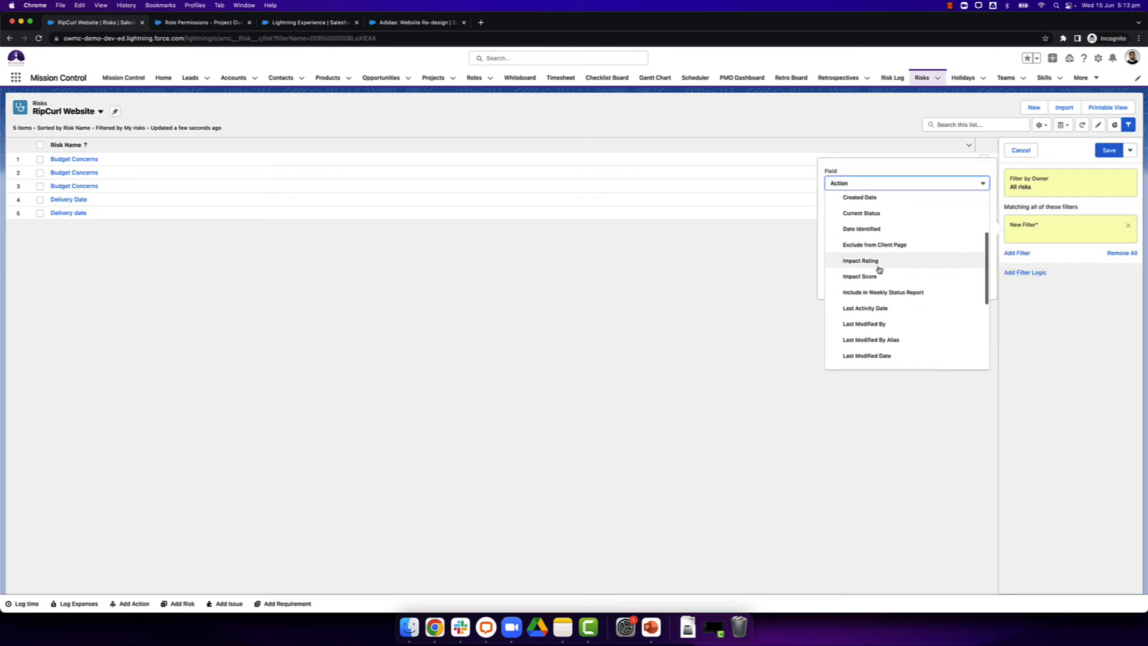
scroll(879, 270, "down", 5)
left_click(856, 268)
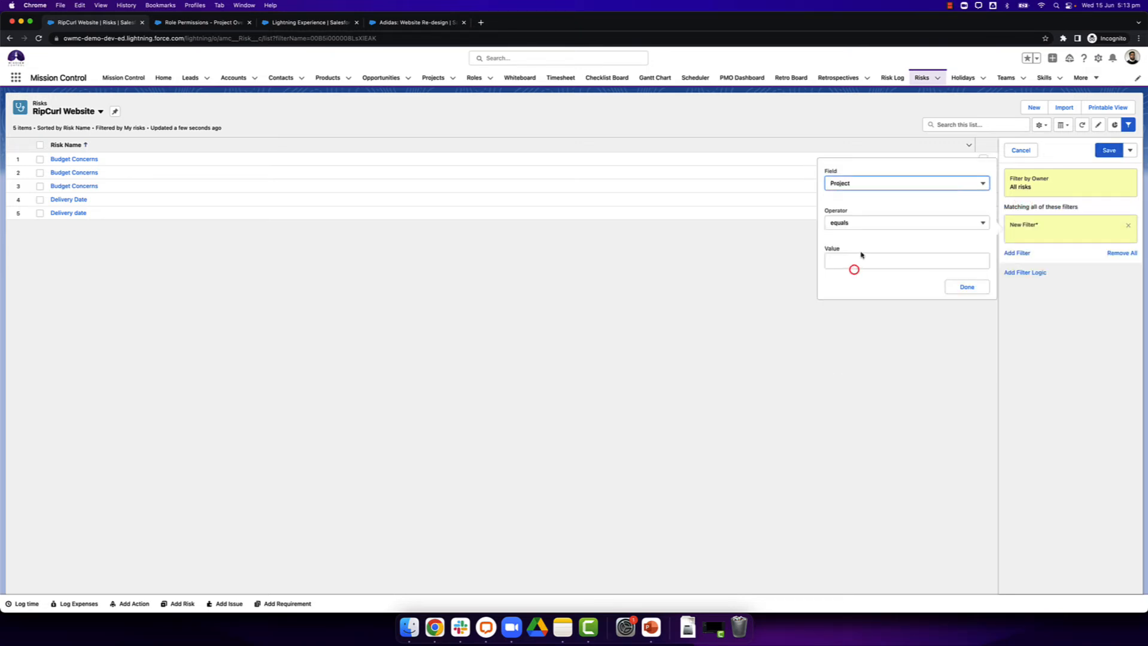
left_click(861, 260)
type("Ripcurl: Website Build")
left_click(964, 288)
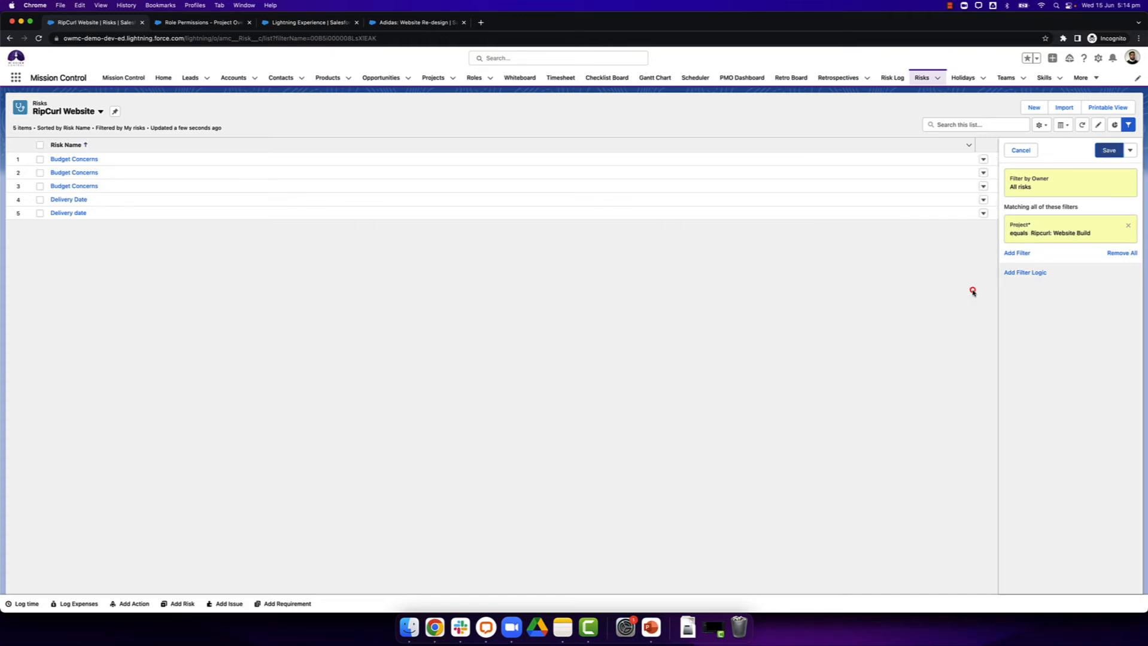
left_click(1104, 150)
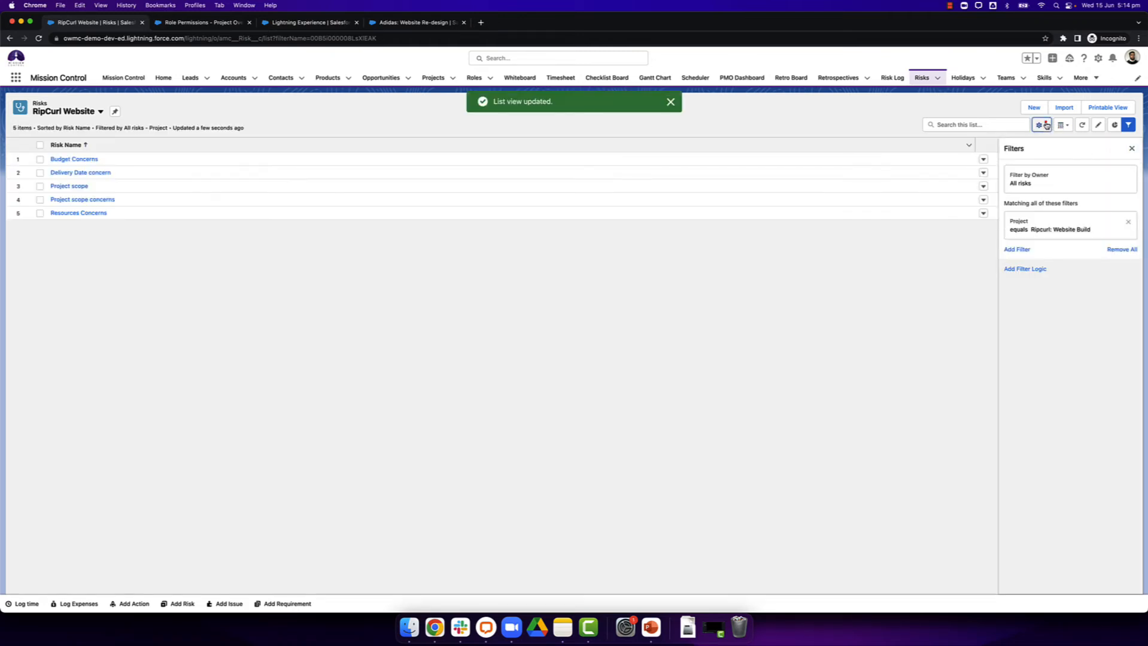
Step: Add Category, Impact Score and Probability Score to the fields displayed in the RipCurl Website list view
left_click(1045, 126)
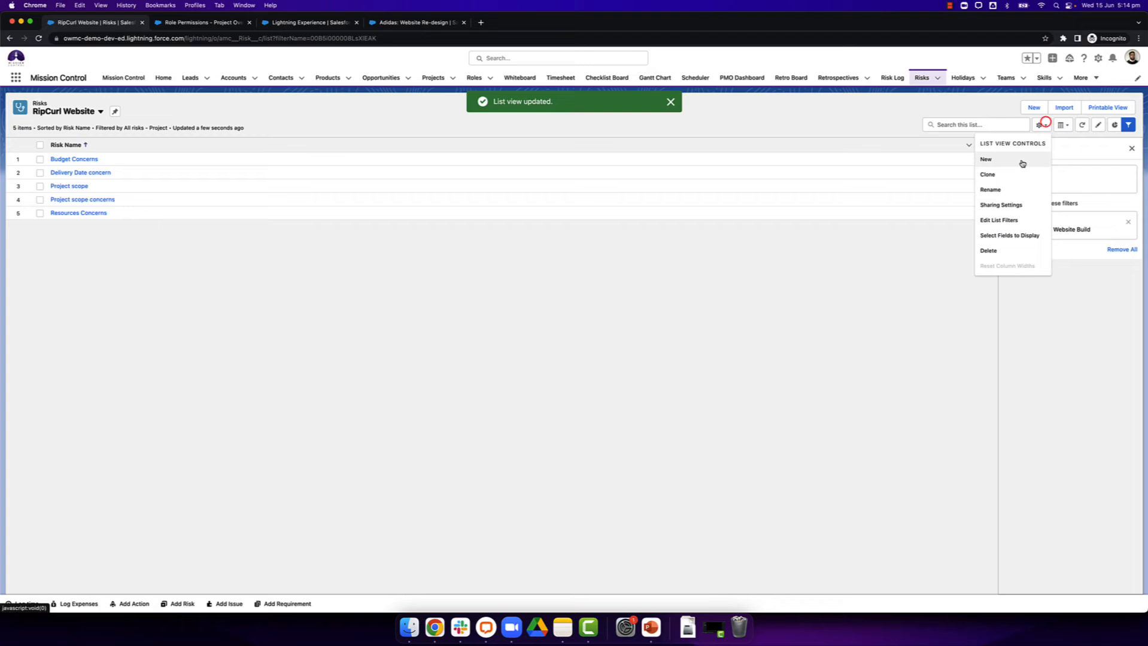
left_click(998, 235)
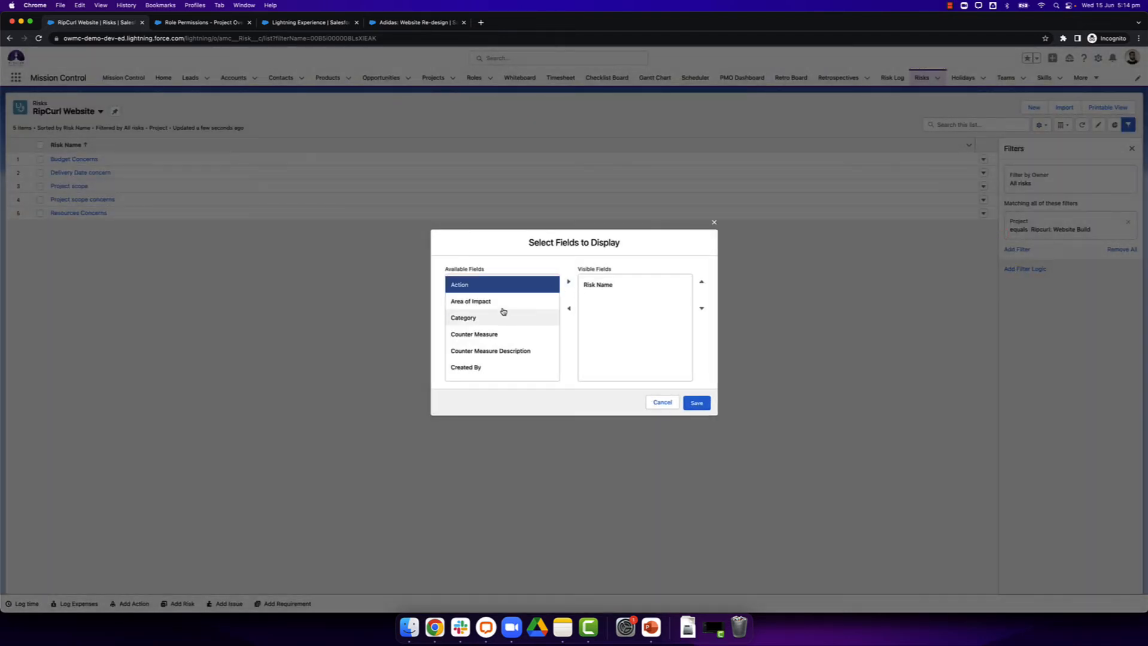
left_click(491, 317)
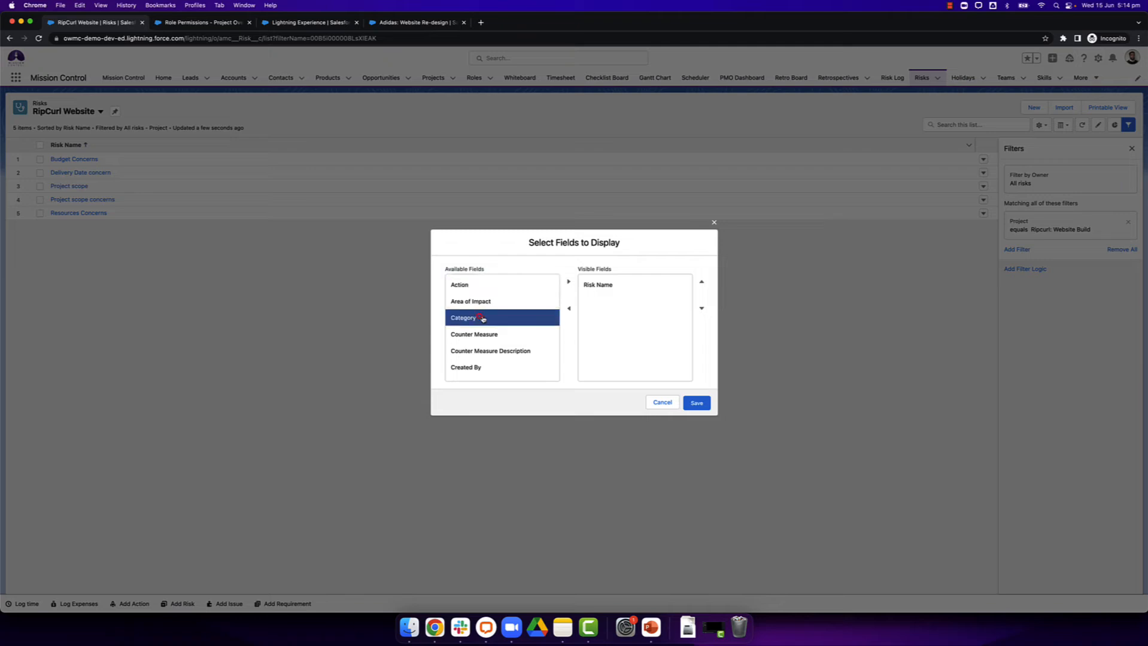
left_click(567, 281)
scroll(510, 321, "down", 5)
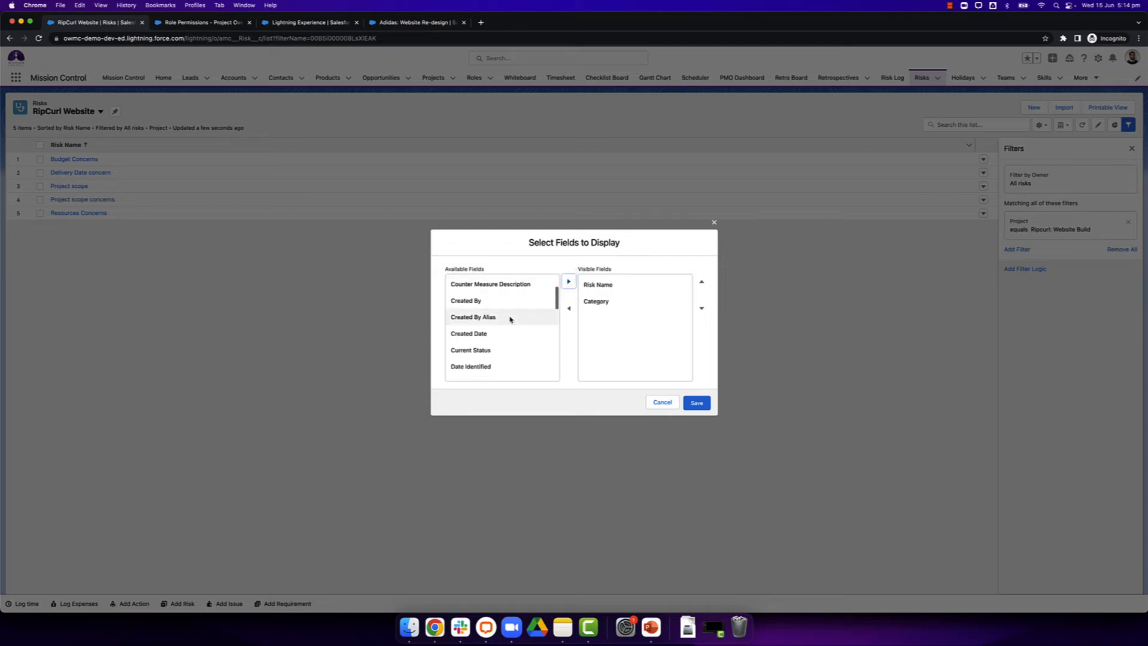
scroll(510, 320, "down", 2)
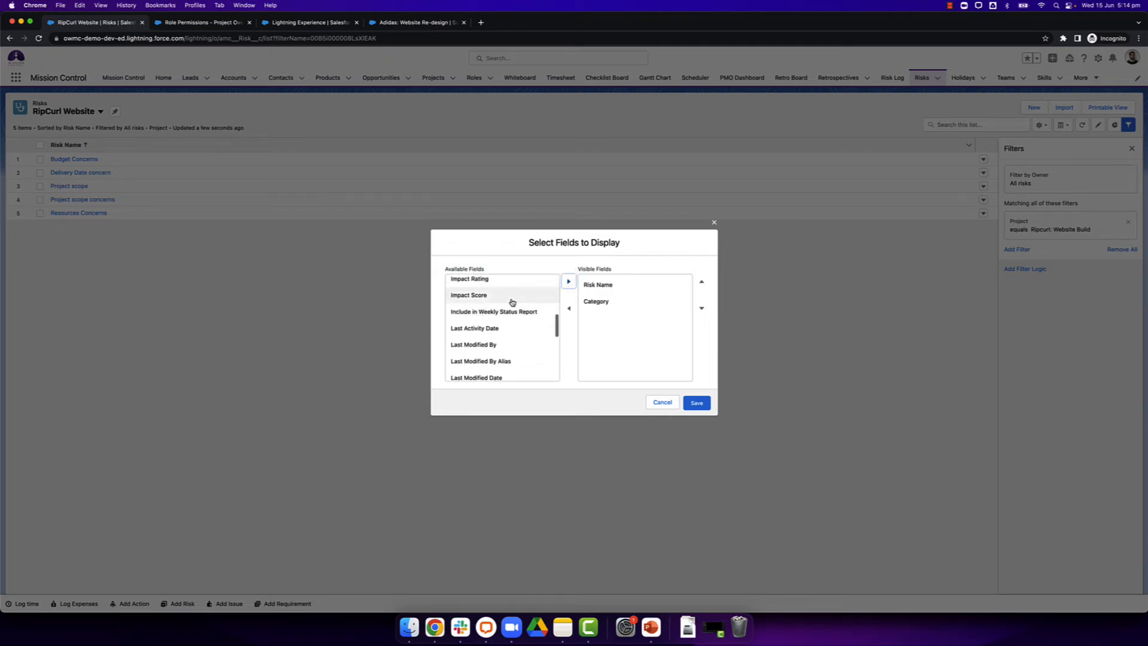
left_click(510, 299)
left_click(569, 281)
scroll(528, 323, "down", 3)
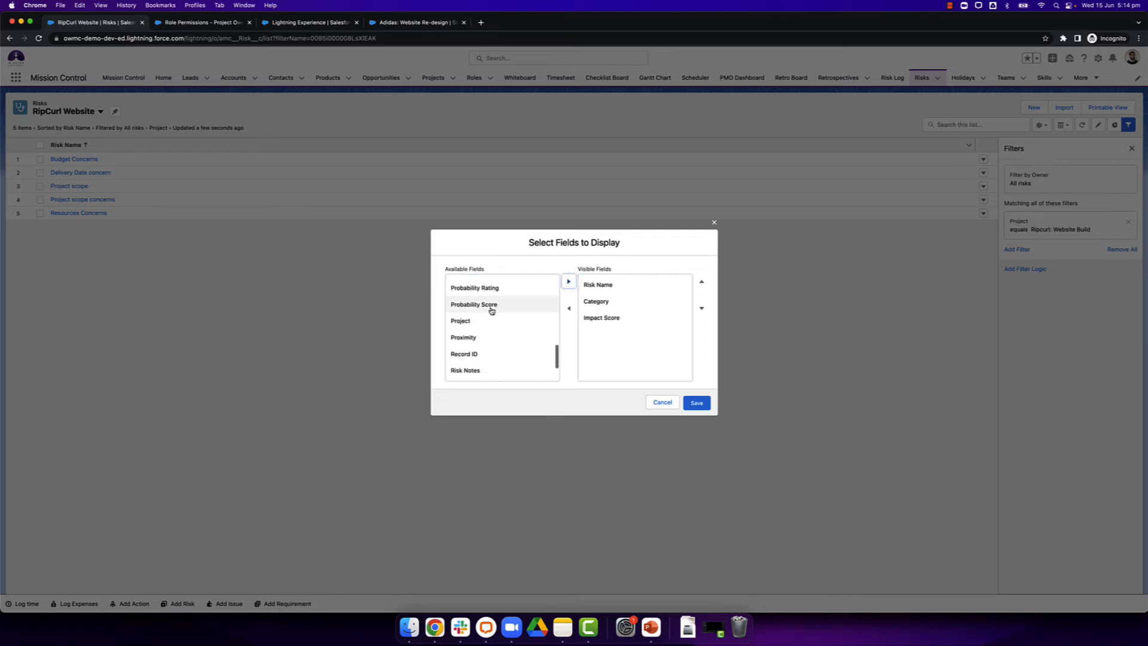
left_click(491, 304)
left_click(568, 283)
Step: Add Project and Risk Score to the visible fields, and move Project directly below Risk Name
left_click(495, 308)
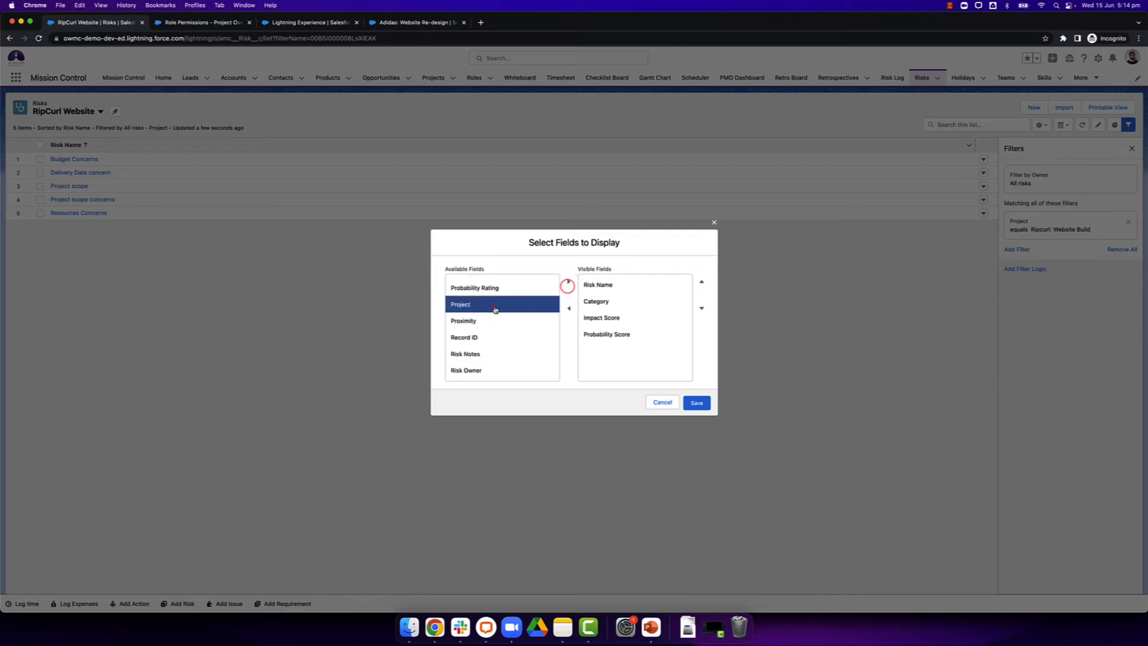
left_click(567, 283)
scroll(469, 341, "down", 2)
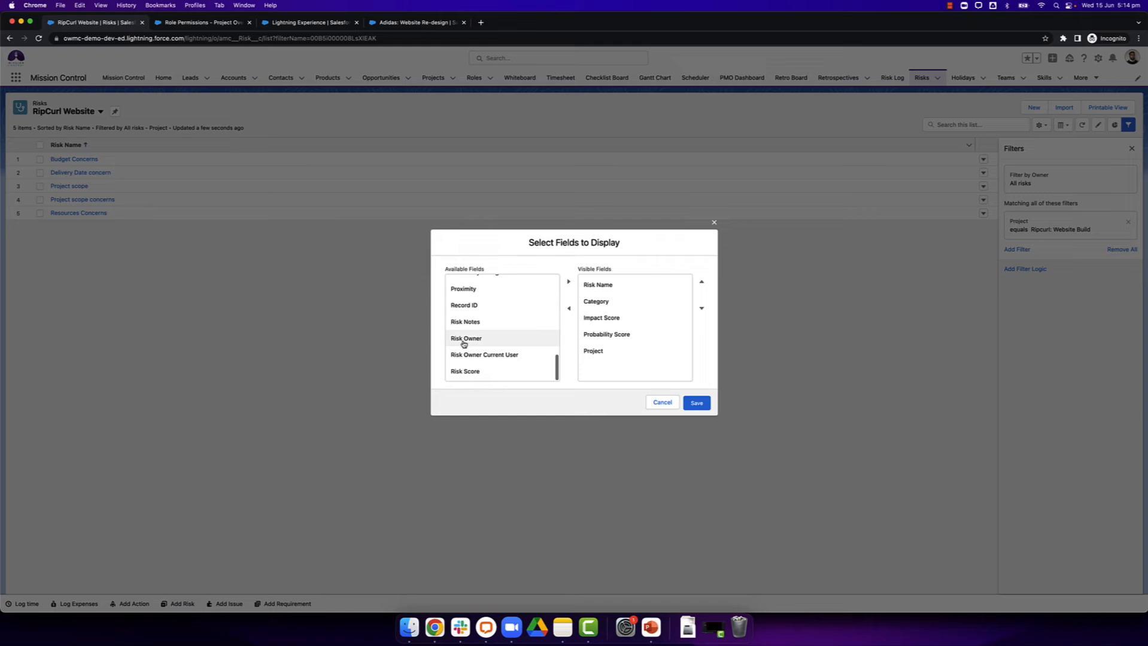
left_click(478, 368)
left_click(569, 282)
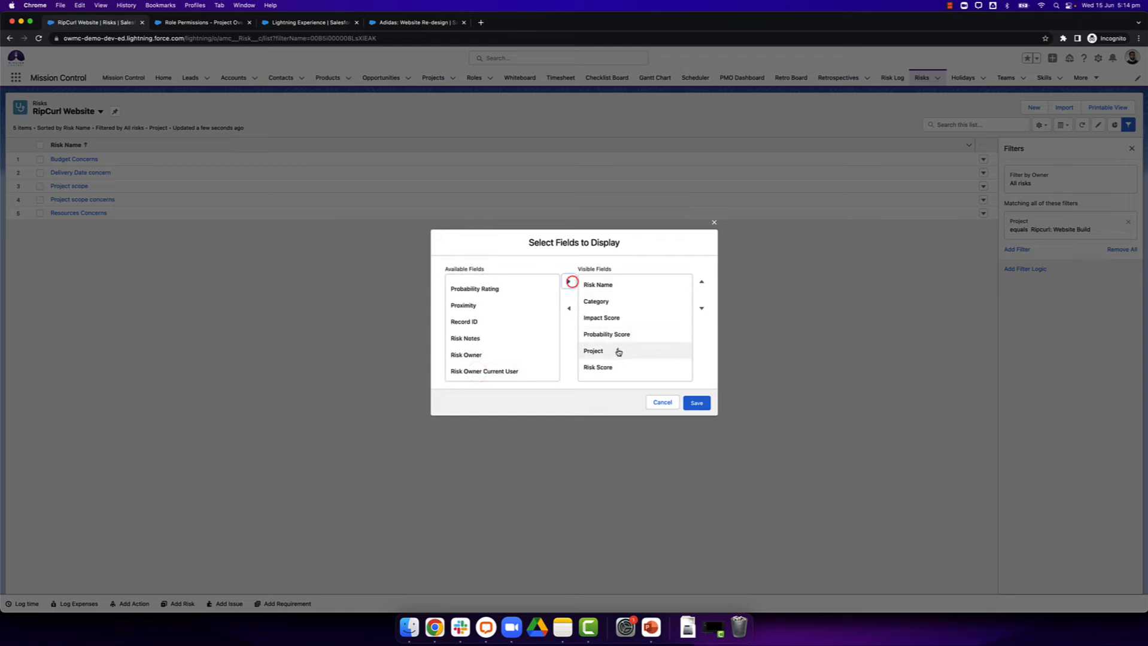
left_click(618, 351)
left_click(701, 282)
left_click(701, 282)
left_click(701, 282)
Step: Add Area of Impact to the visible fields directly below Category, save the field selection, and close the filters
scroll(514, 336, "up", 5)
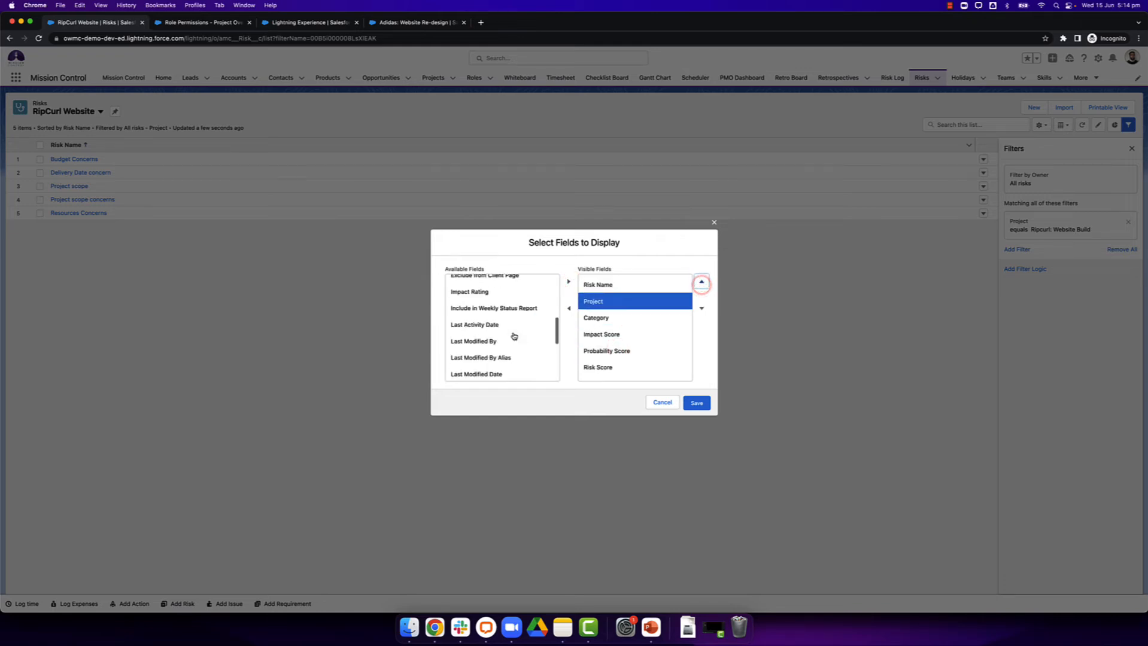
scroll(514, 335, "up", 3)
left_click(488, 302)
left_click(569, 283)
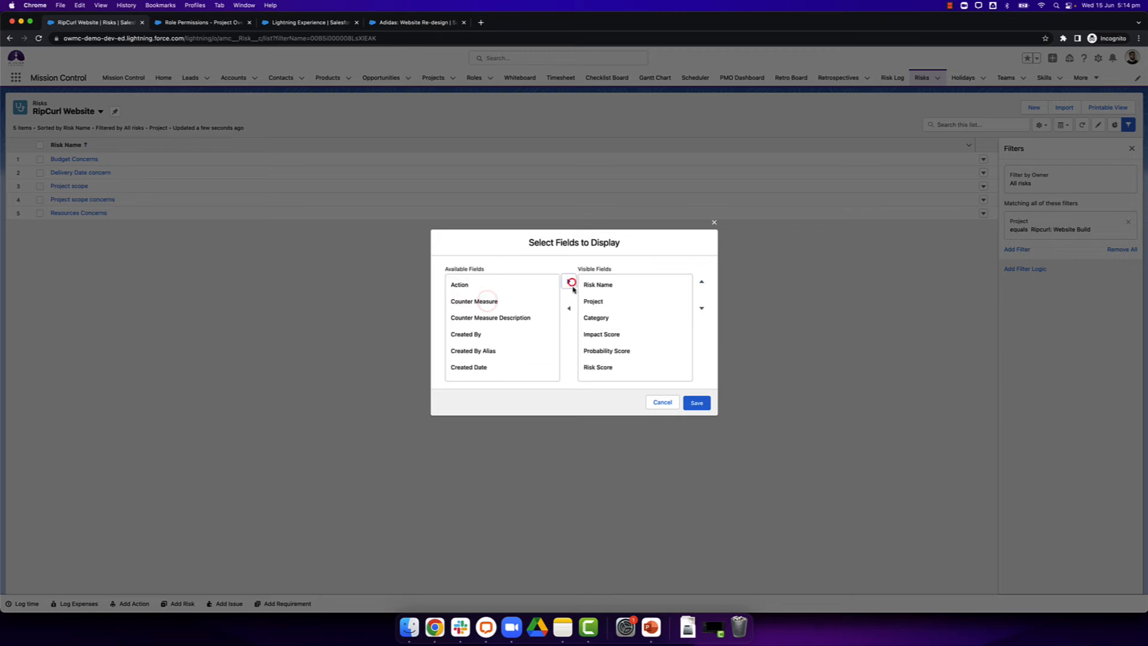
scroll(676, 332, "down", 2)
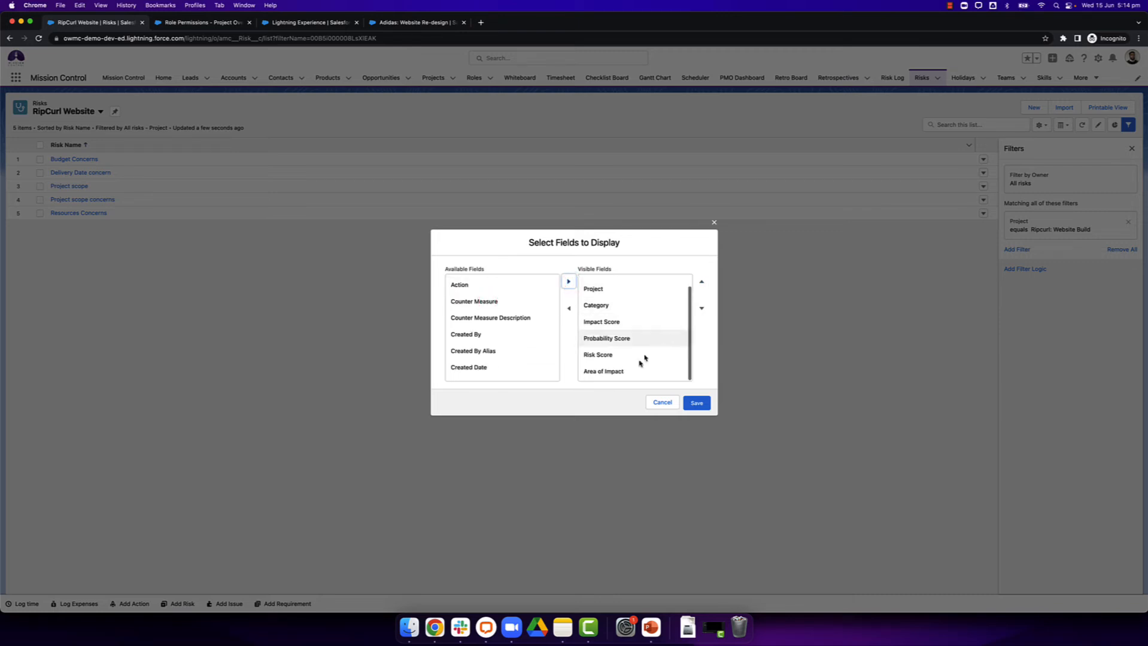
left_click(699, 283)
left_click(699, 283)
left_click(697, 284)
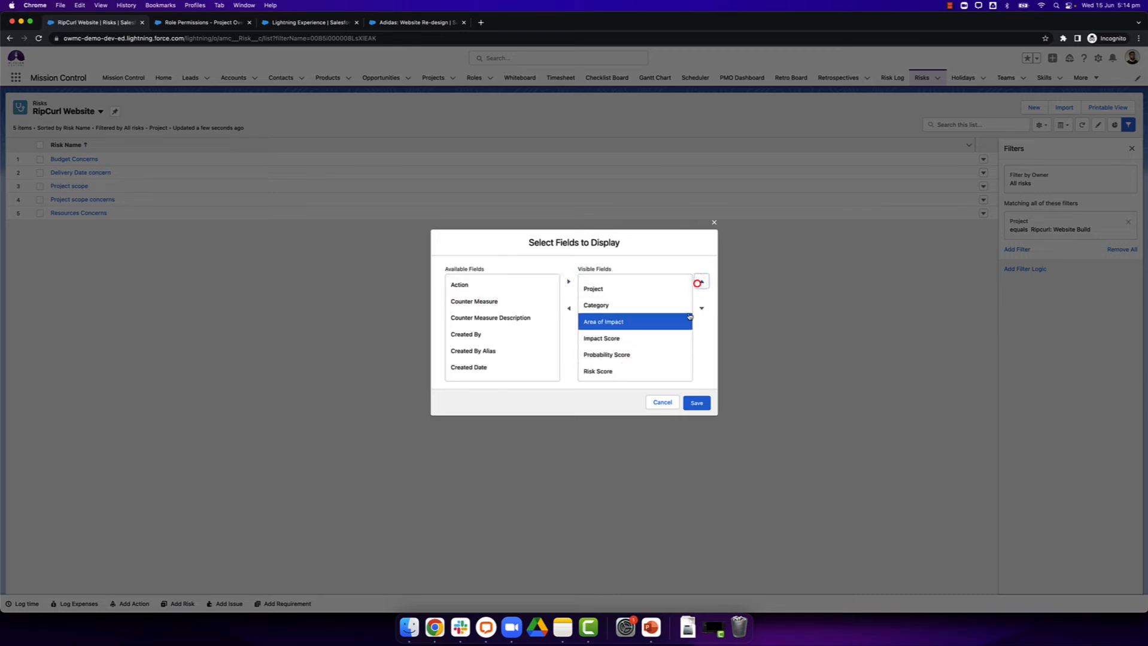
left_click(704, 409)
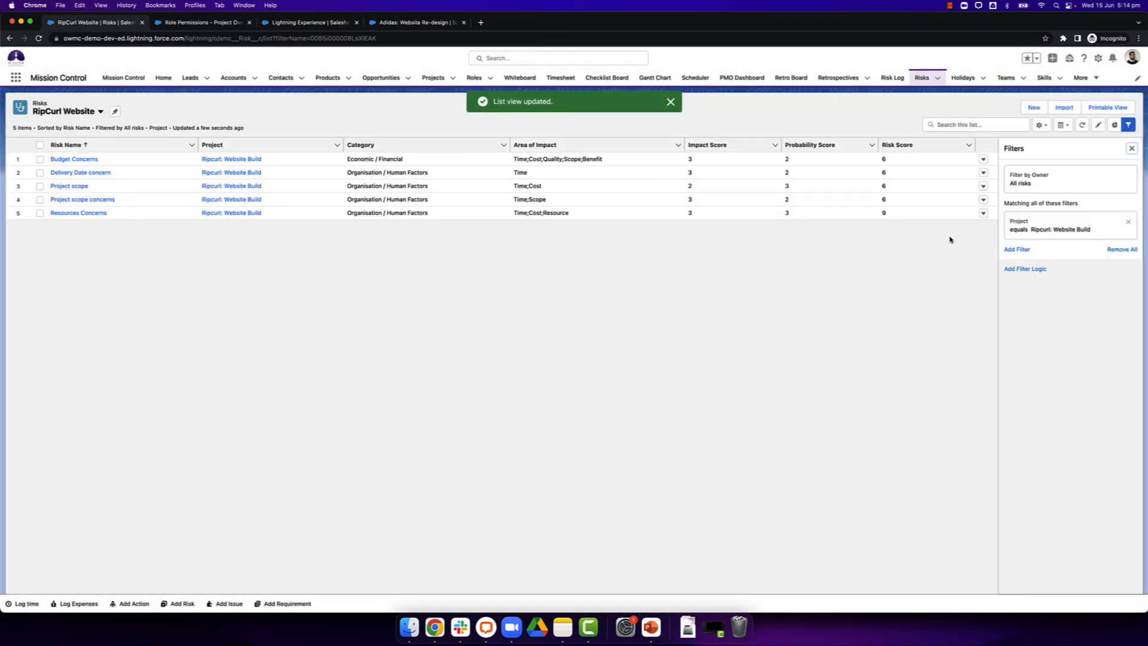
left_click(1132, 147)
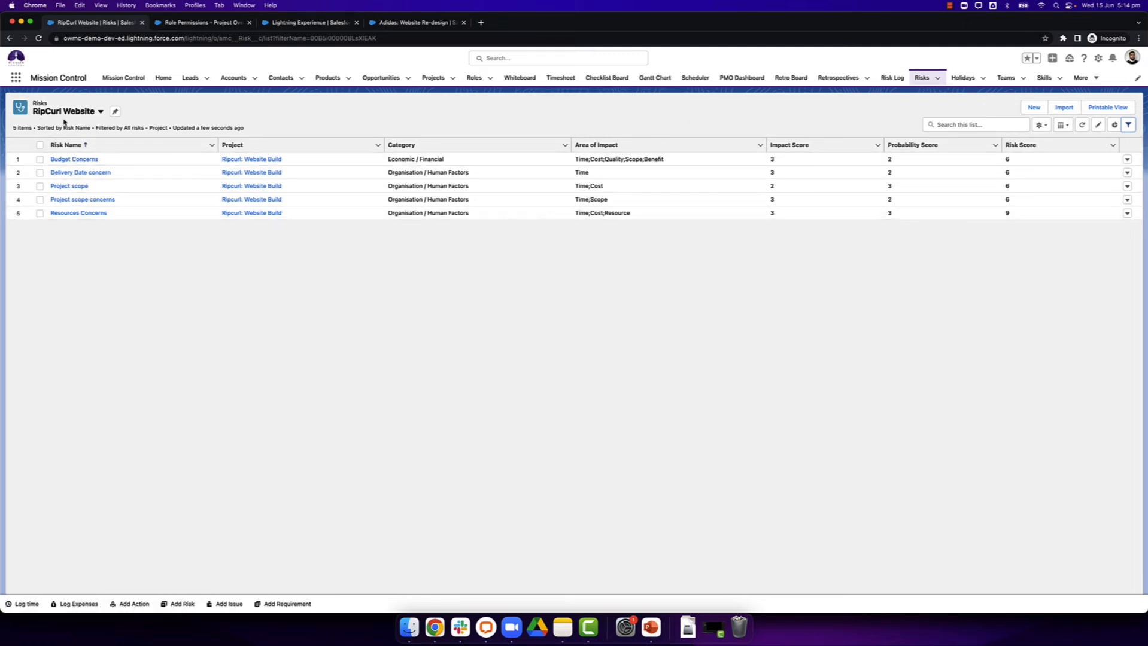
Step: Show the RipCurl Website list view in the Risk Log, and open the Resources Concerns risk for editing and save it
left_click(892, 78)
left_click(47, 123)
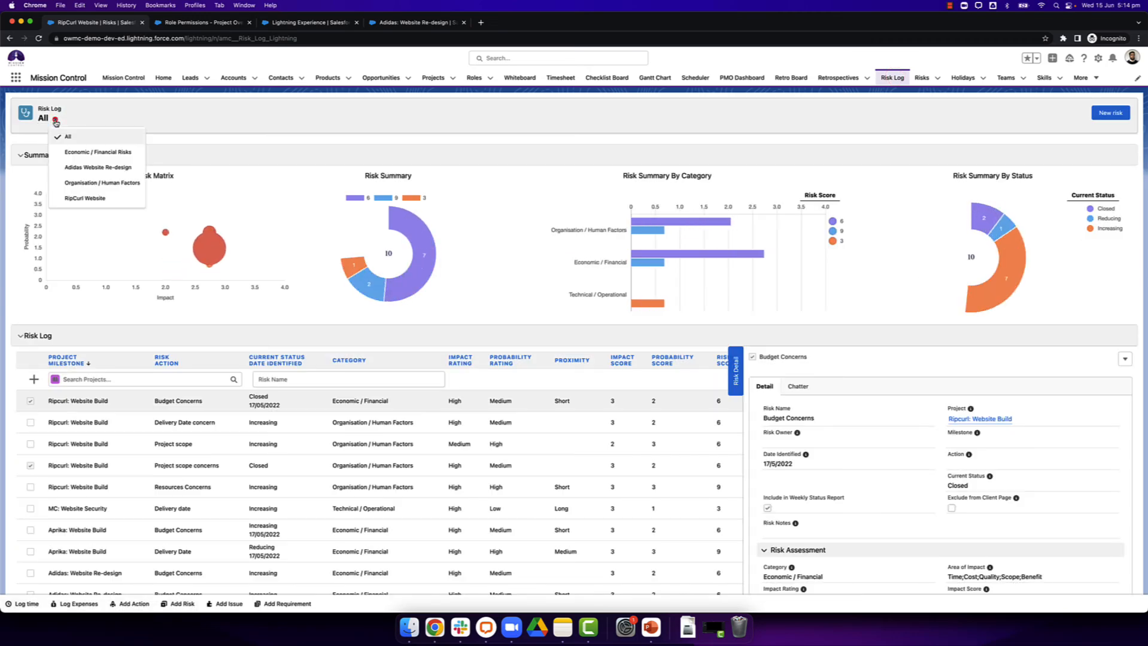
left_click(88, 199)
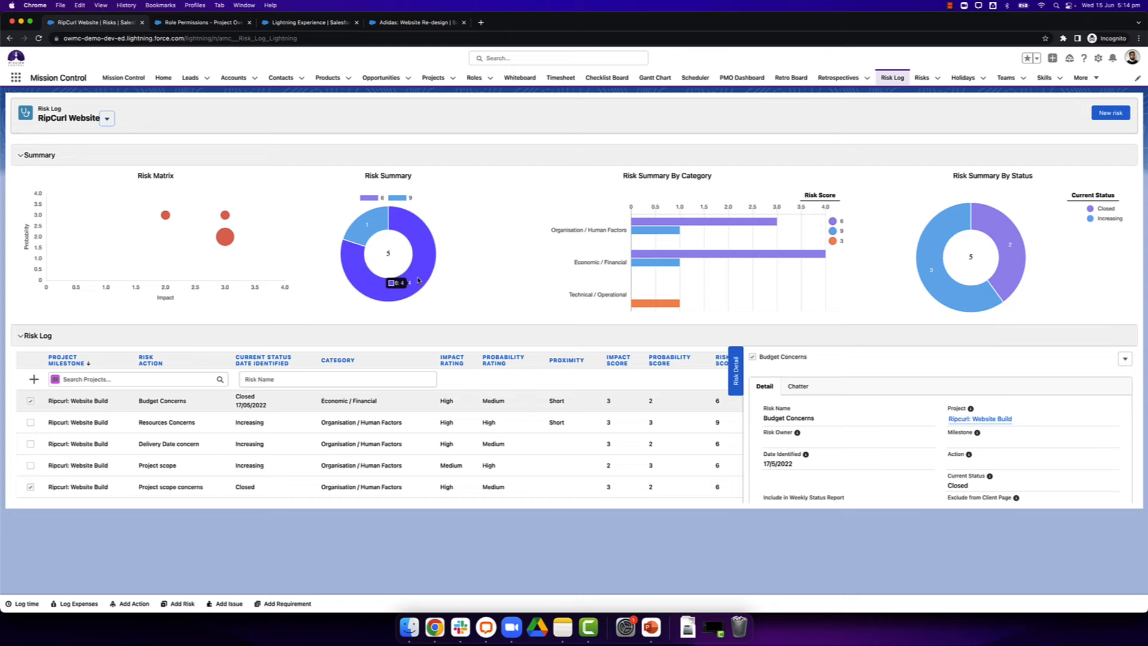
double_click(123, 421)
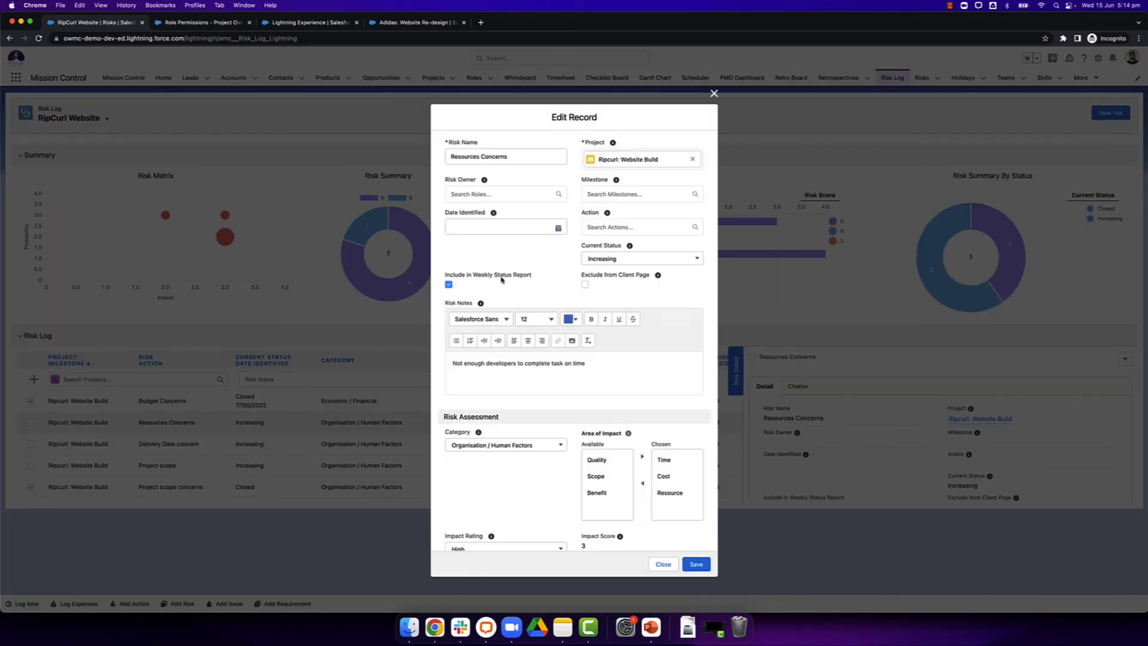
left_click(695, 565)
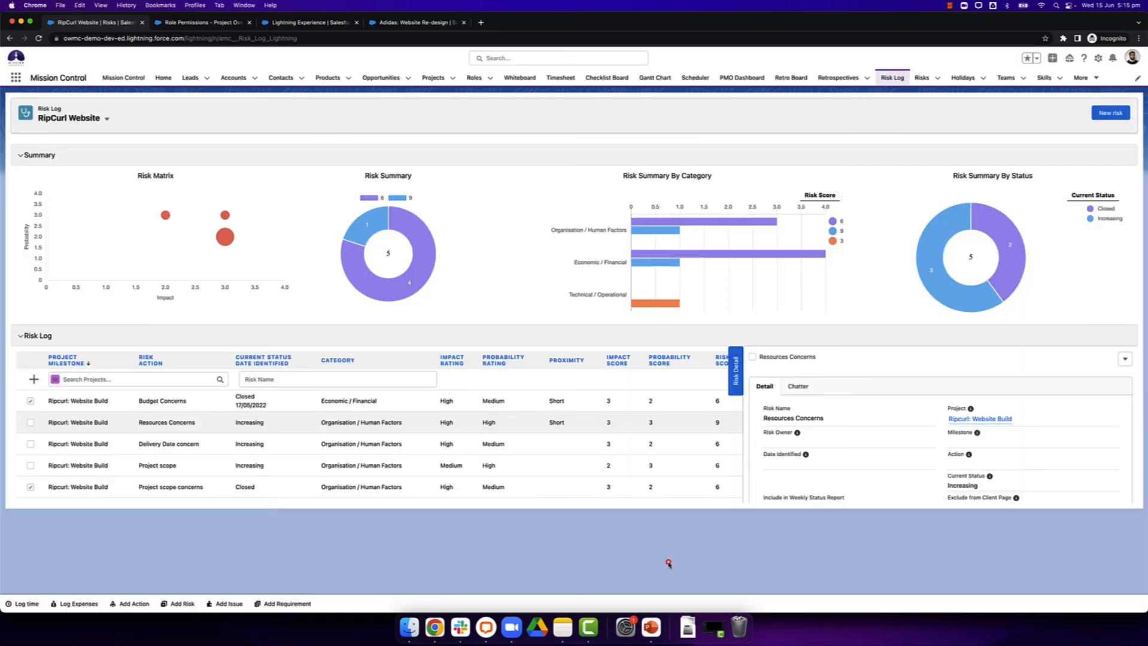
Step: Open the Projects list in the browser tab showing the Role Permissions - Project Overview Page list
left_click(267, 29)
left_click(220, 27)
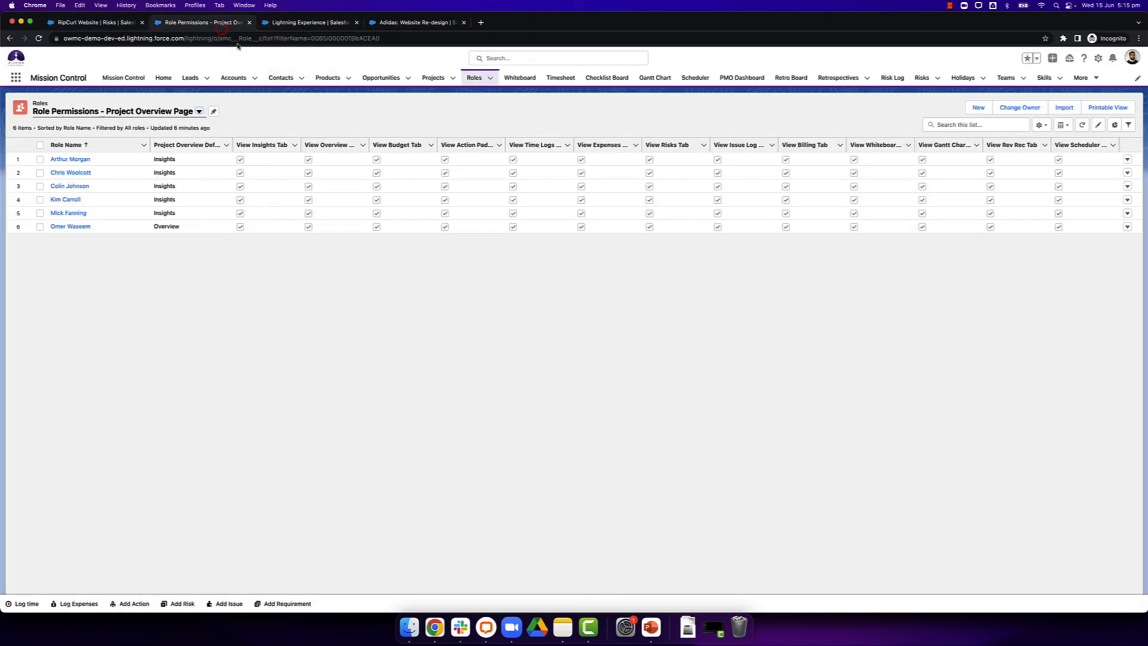
left_click(429, 79)
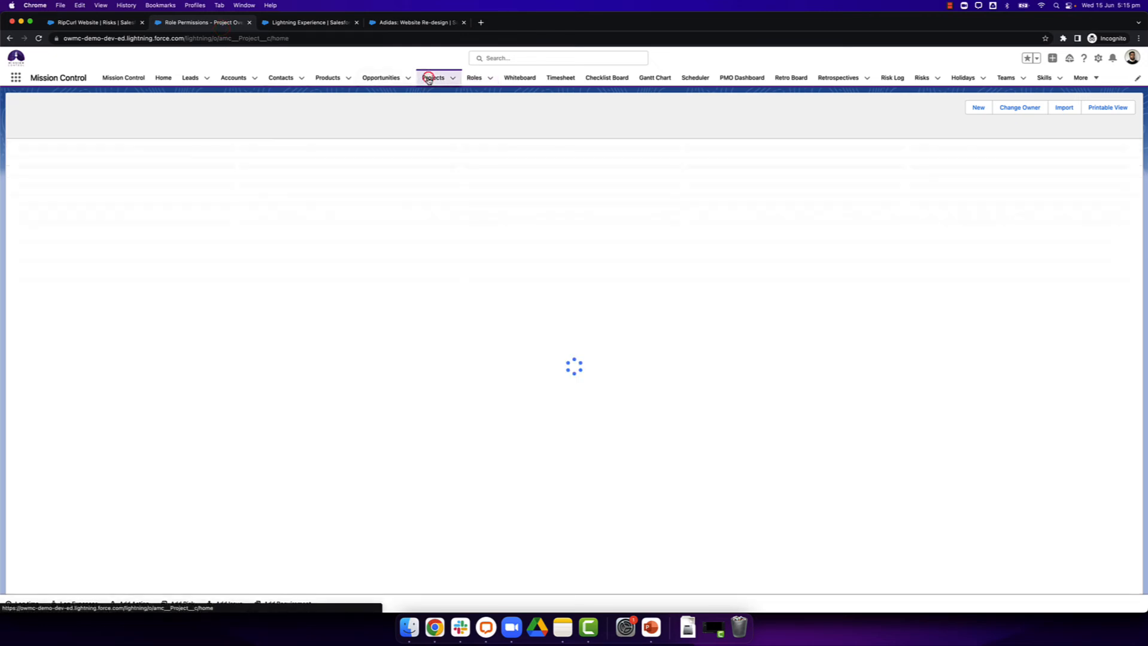
Step: Return to the Risk Log, review the Include in Weekly Status Report option in the Resources Concerns risk's edit form, and save the record
left_click(122, 23)
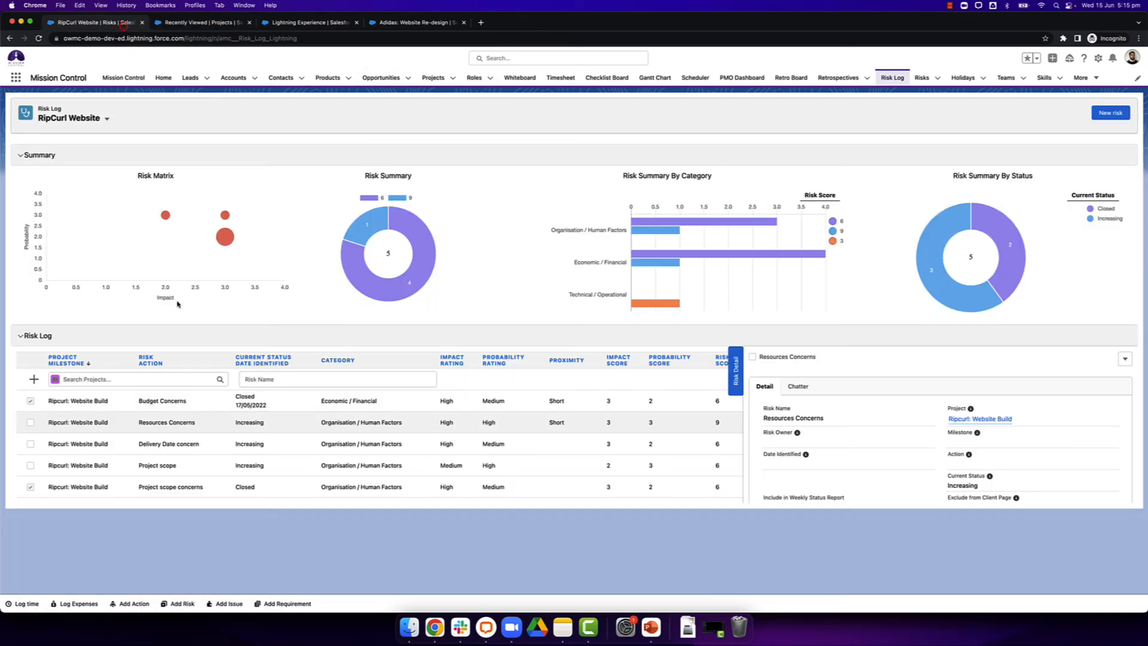
left_click(156, 431)
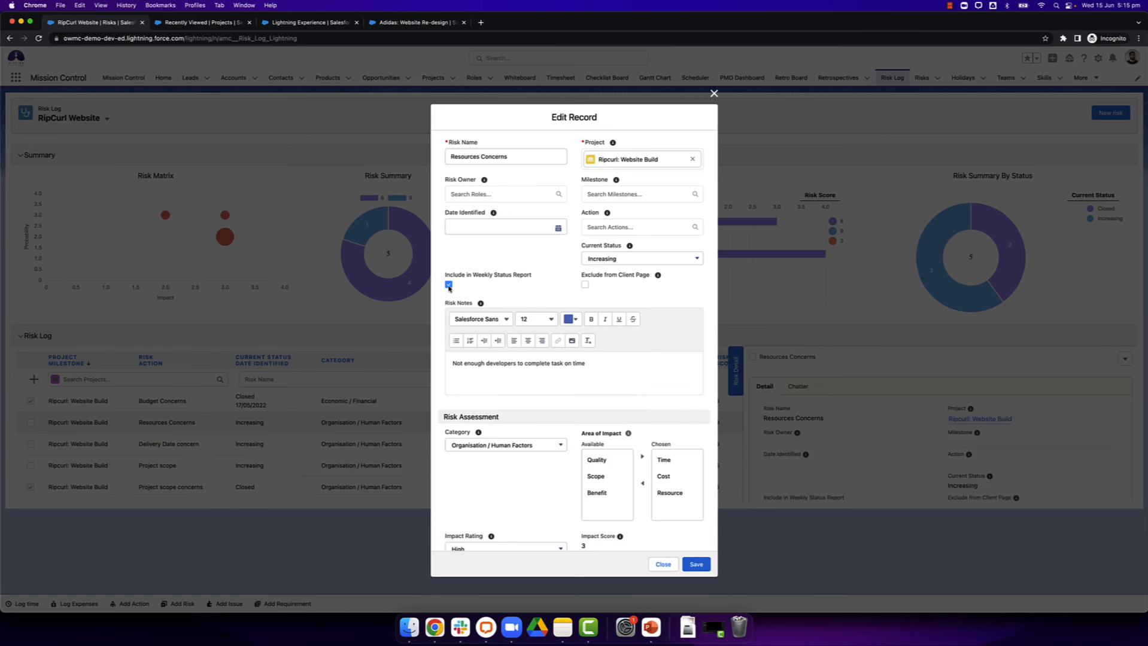
left_click(693, 565)
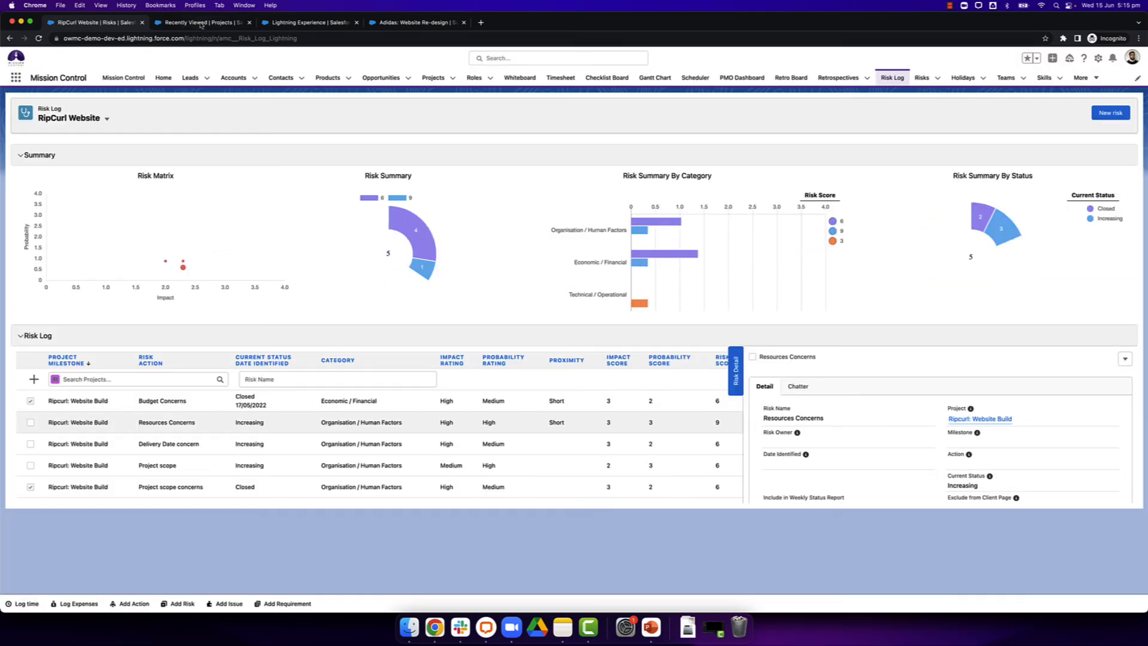
Step: Open the Ripcurl: Website Build project, review the Include Risks option in its Status Report Settings, and cancel the edit
left_click(197, 21)
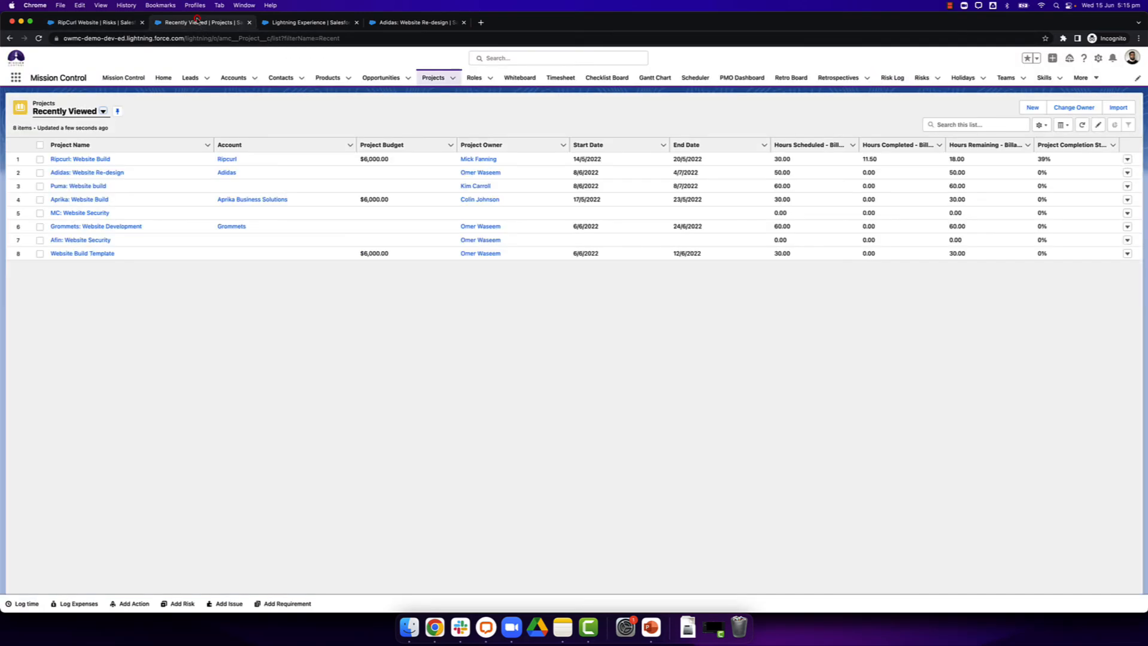
left_click(99, 159)
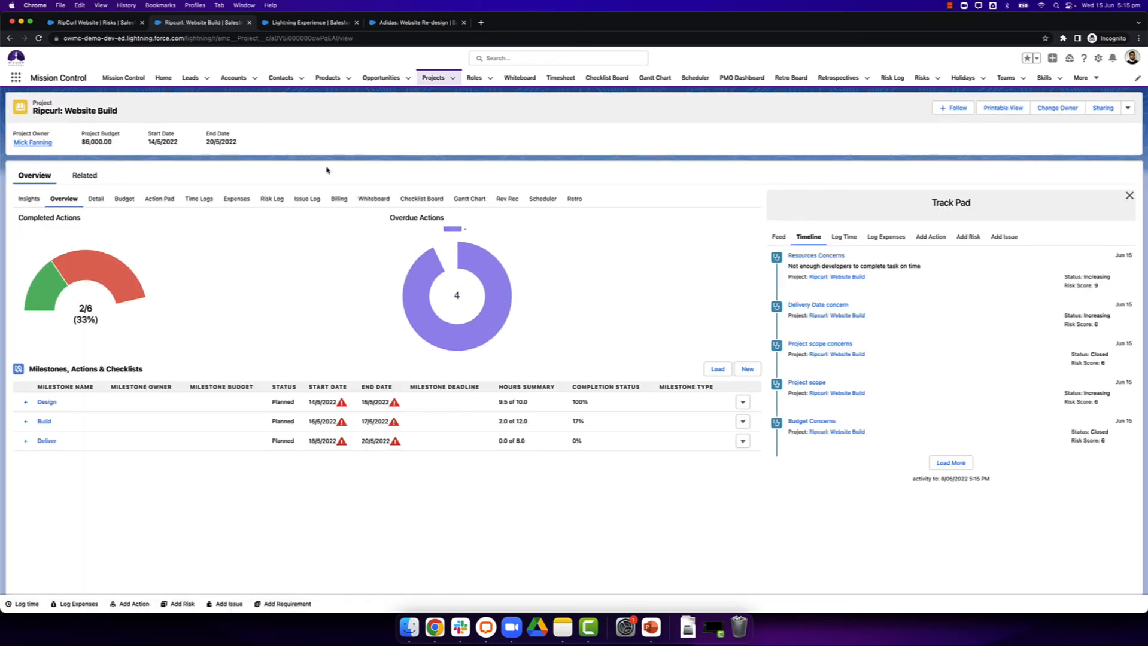
left_click(1127, 109)
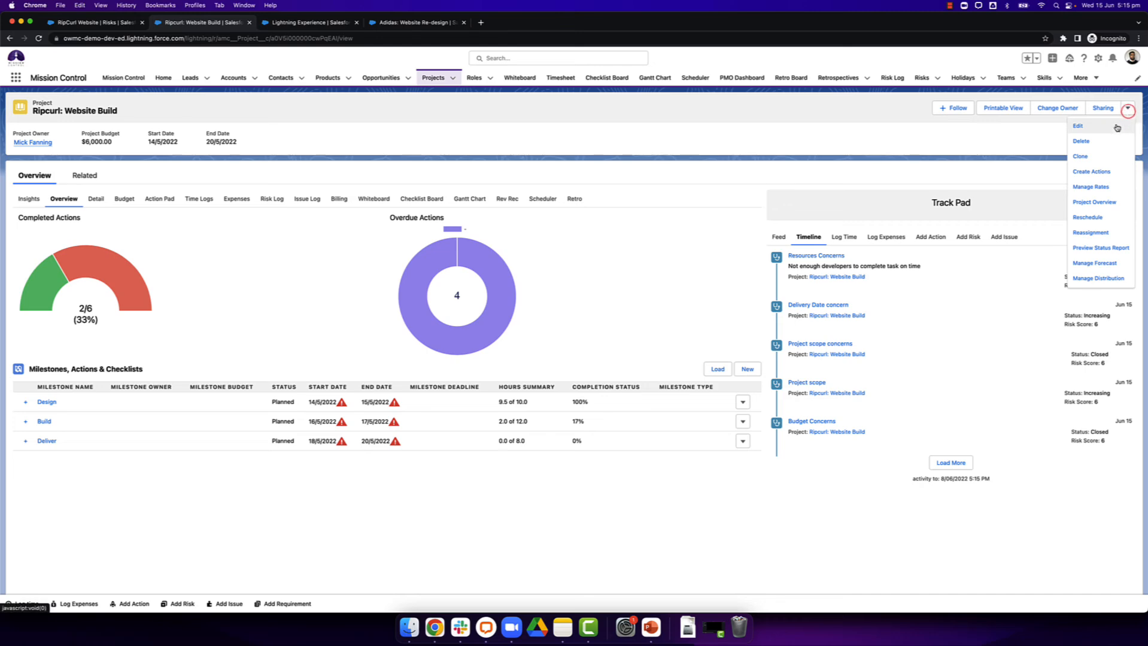
left_click(1116, 125)
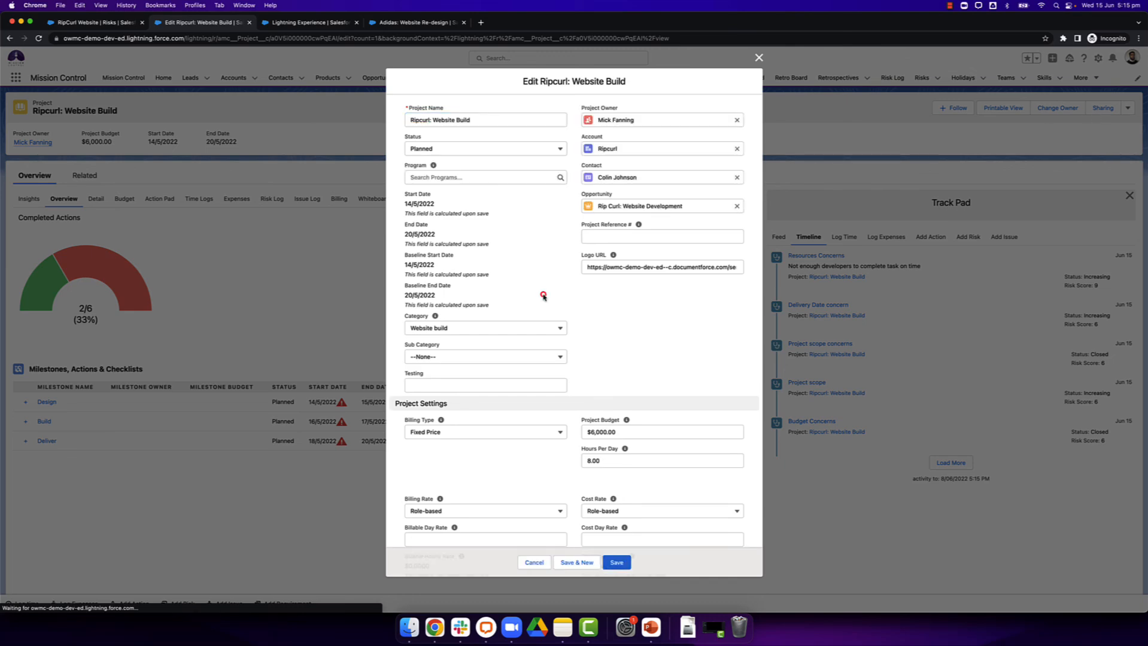
scroll(543, 295, "down", 10)
scroll(543, 295, "down", 15)
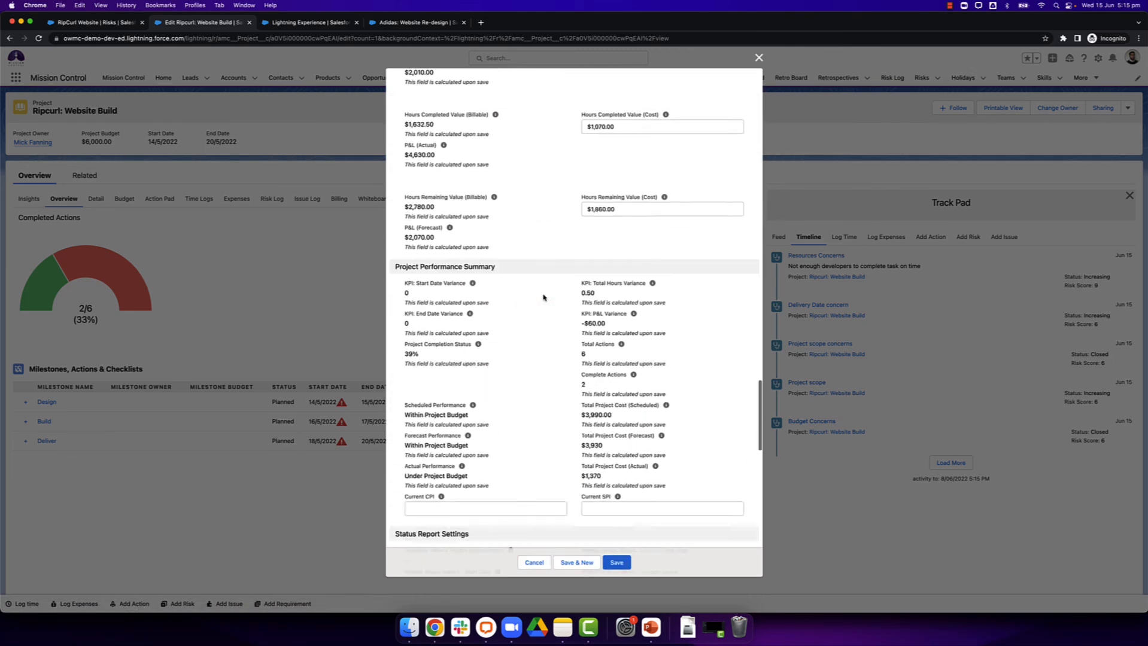
scroll(478, 294, "up", 6)
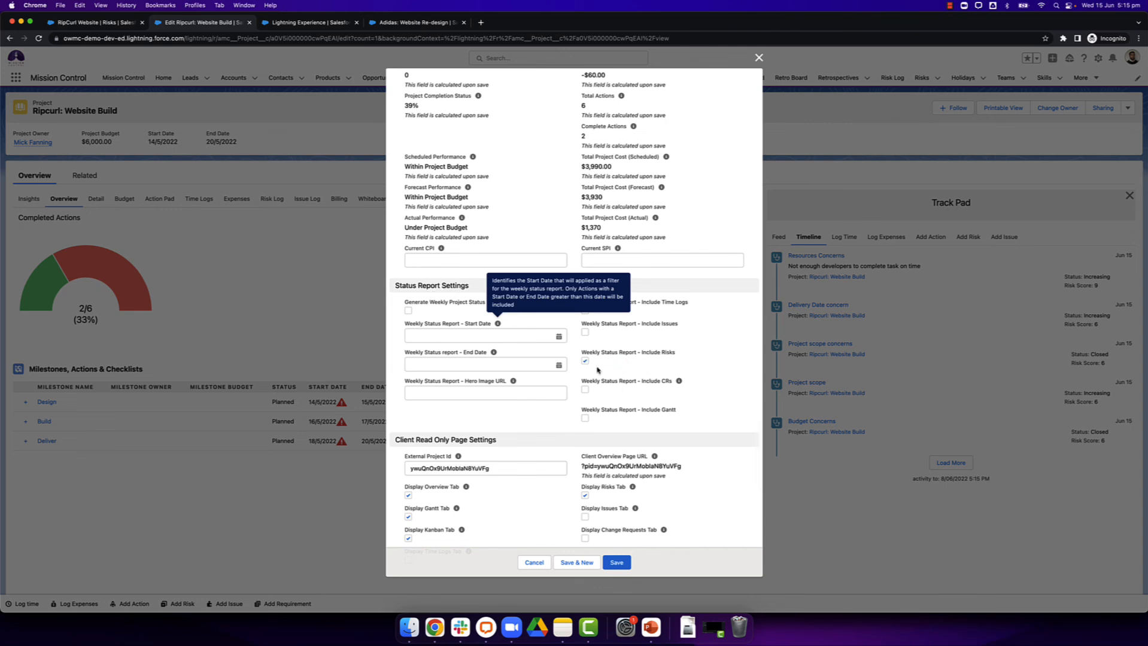
left_click(534, 562)
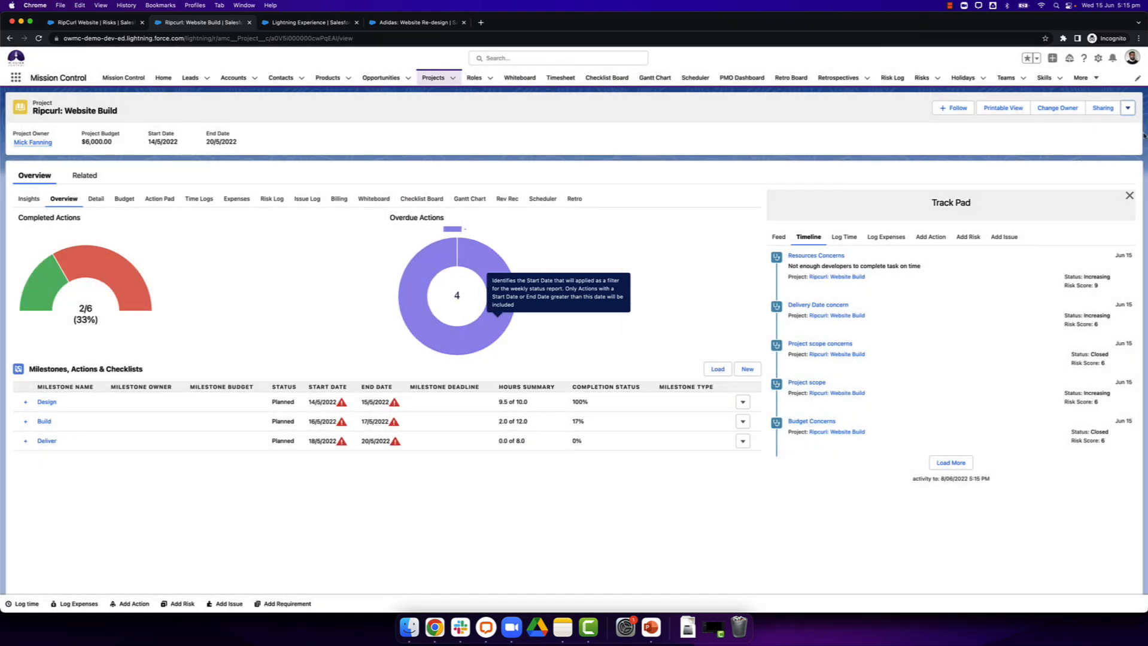
Step: Preview the Ripcurl: Website Build project's status report and go to its Risk Summary page
left_click(1128, 108)
left_click(1110, 250)
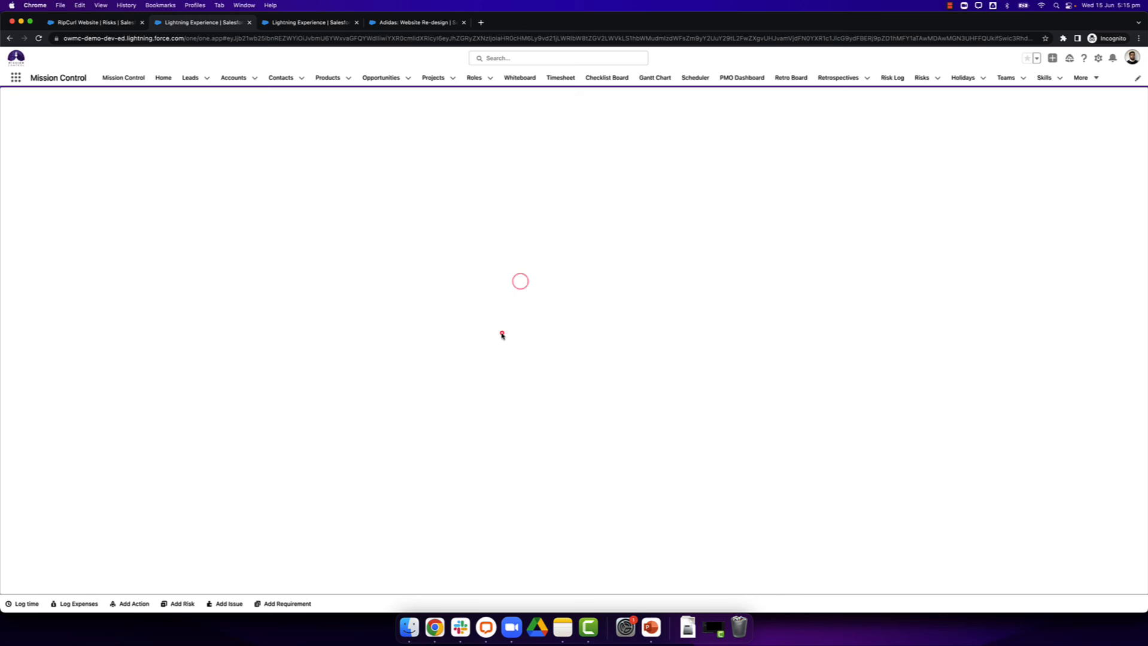
left_click(502, 333)
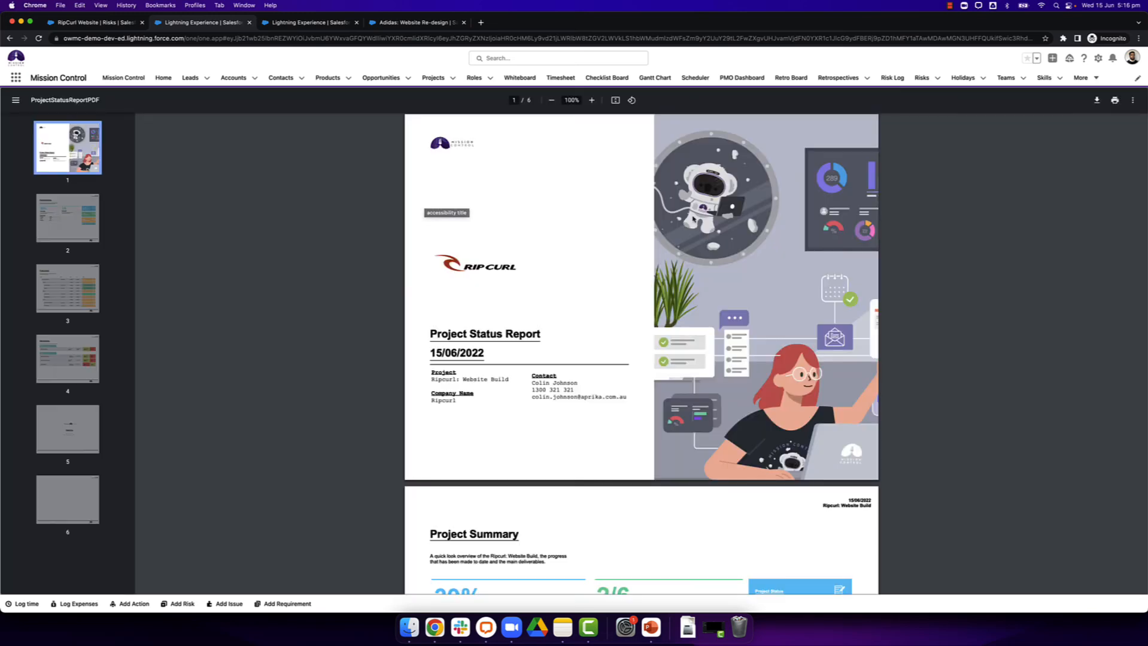
scroll(692, 219, "down", 5)
scroll(692, 219, "down", 12)
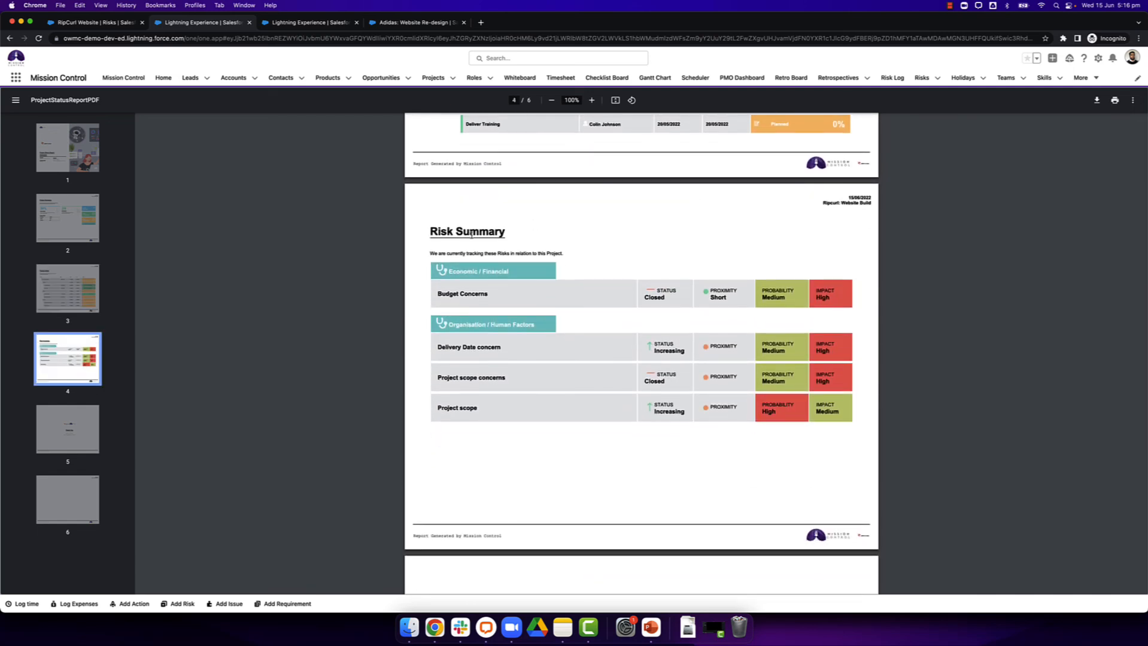
Step: Compare the risks in the RipCurl Website Risk Log with the status report's Risk Summary, and return to the log
left_click(98, 23)
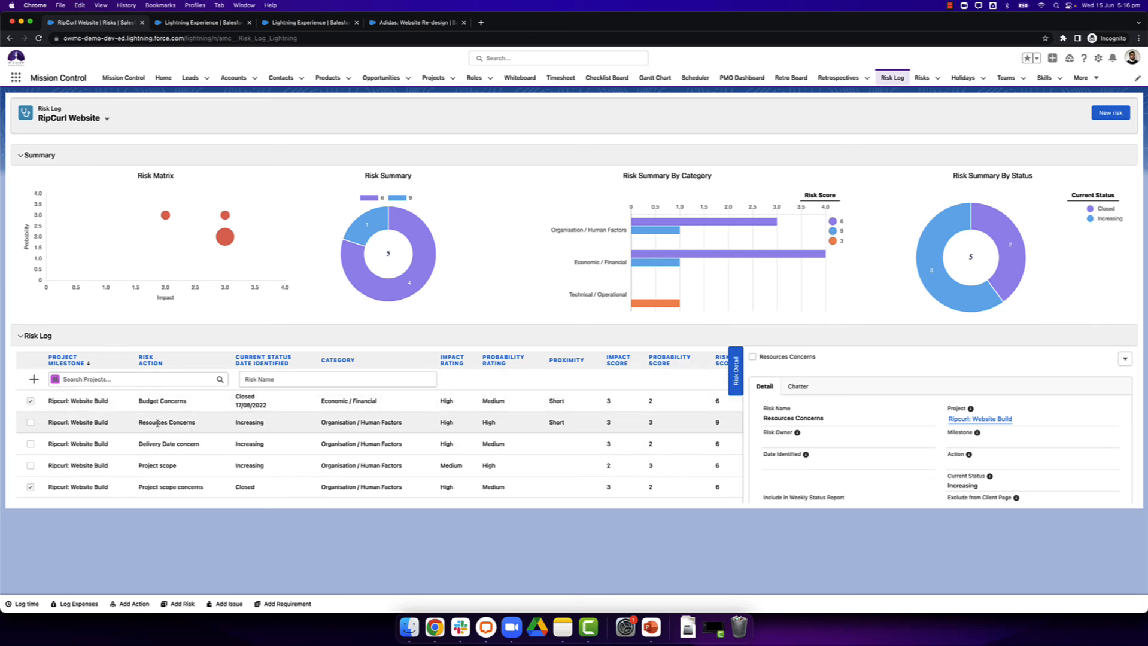
left_click(212, 23)
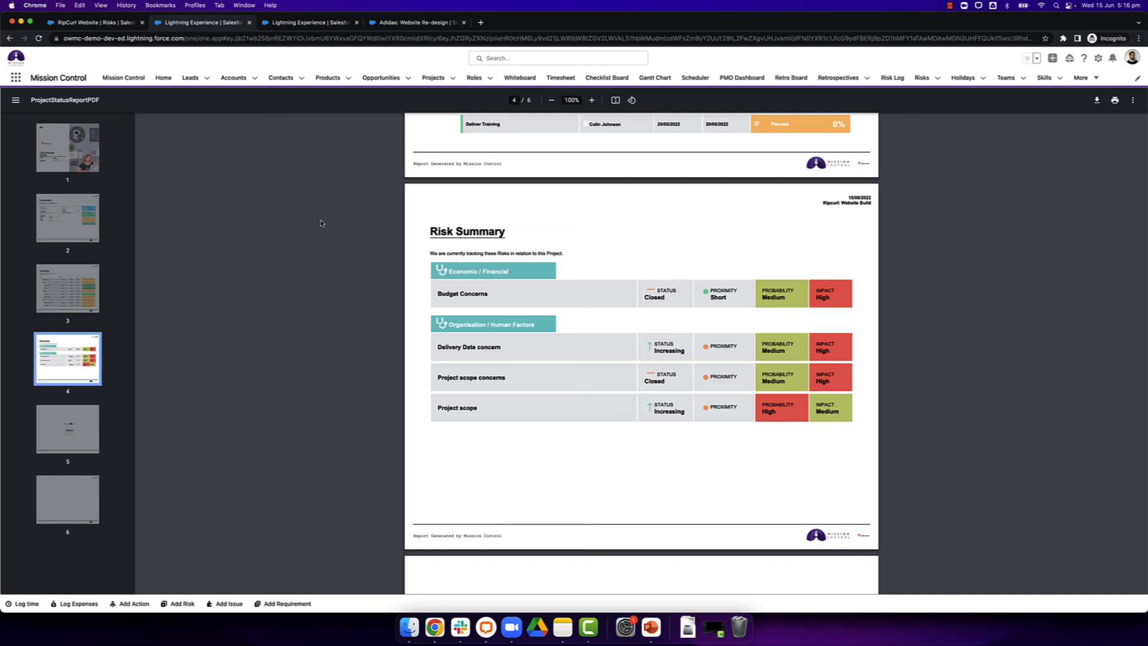
left_click(119, 28)
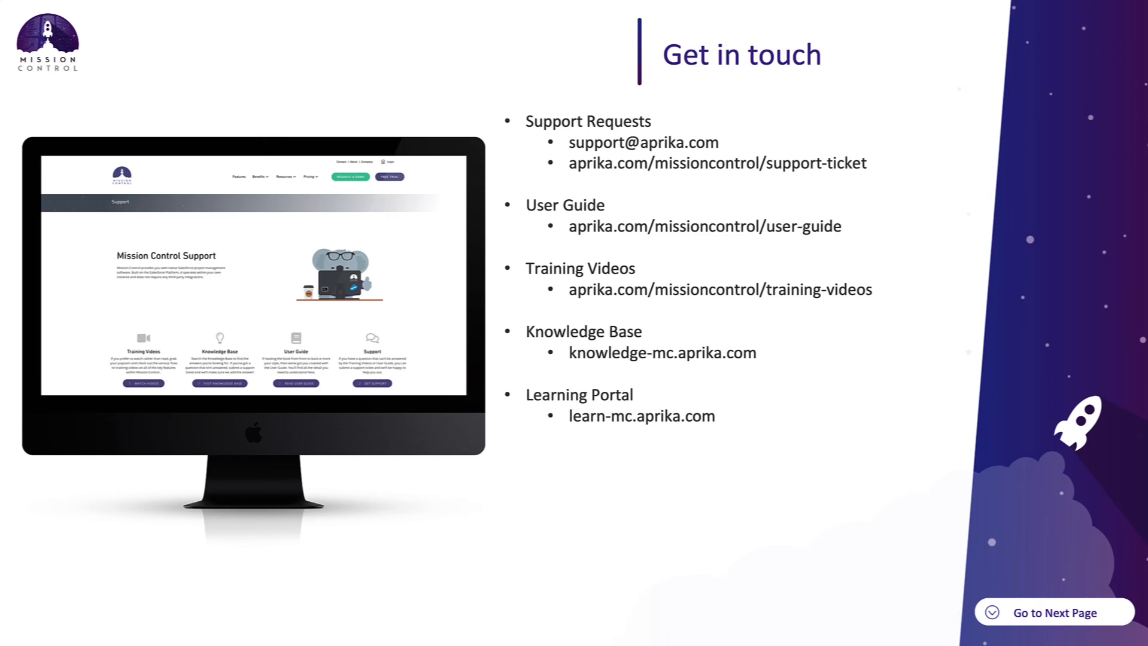